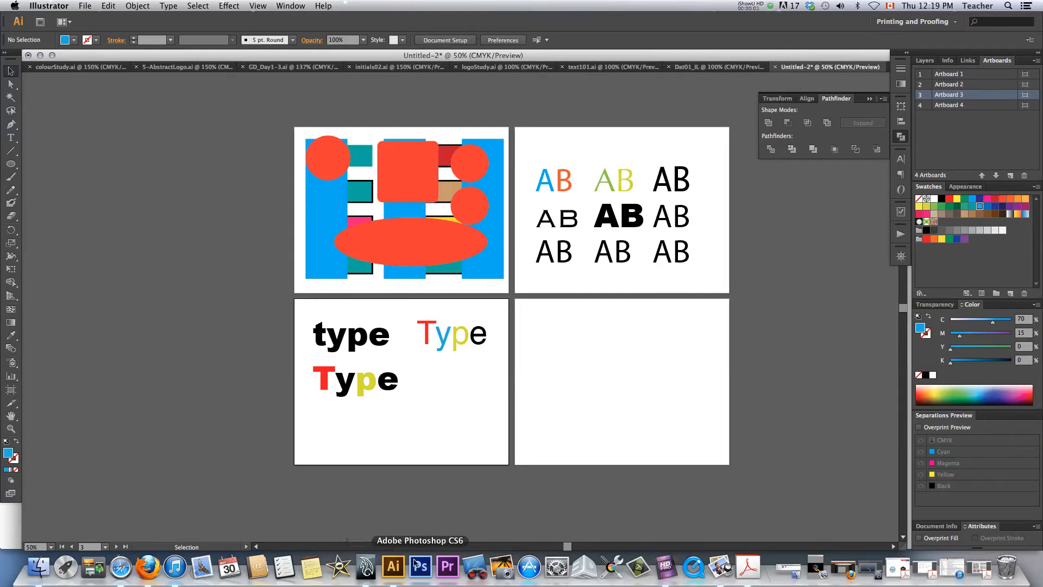
- Fit the view, then pan and zoom in so the blank fourth artboard fills the screen
key("super+0")
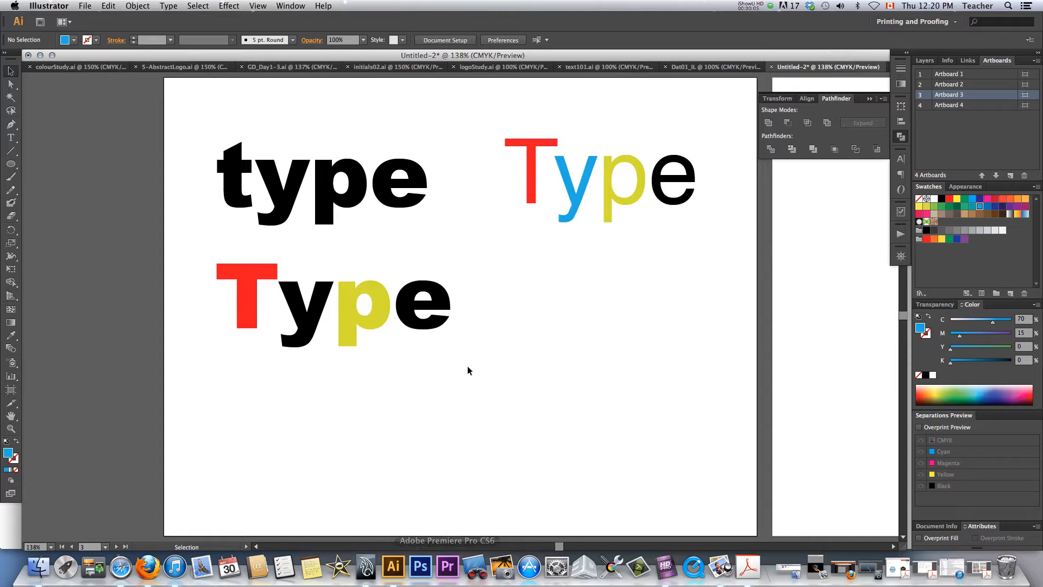
left_click_drag(538, 350, 186, 354)
key("super+1")
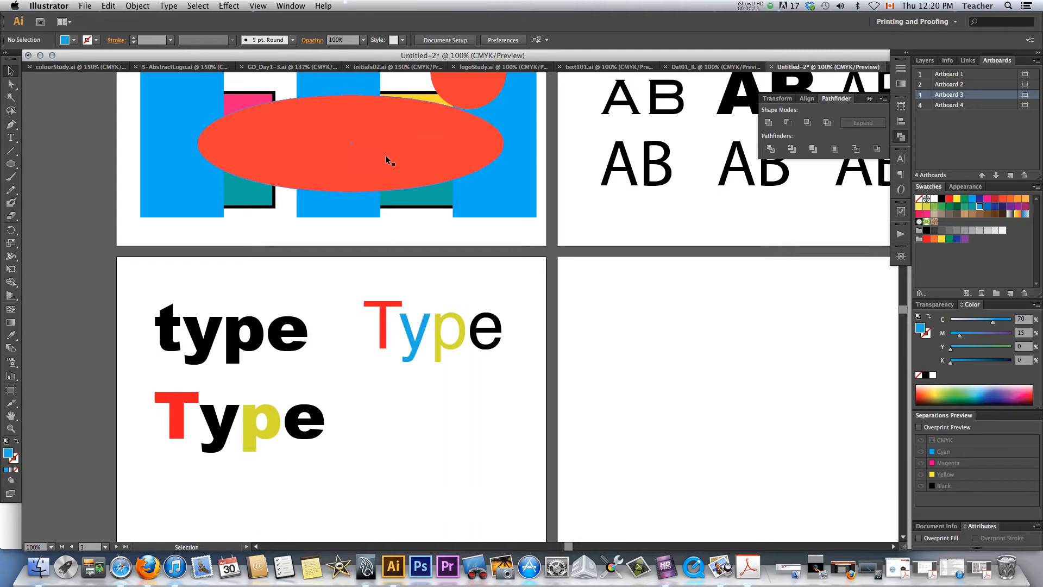
mouse_move(569, 383)
left_mouse_down()
mouse_move(395, 375)
mouse_move(355, 312)
mouse_move(357, 282)
mouse_move(362, 291)
left_mouse_up()
key("ctrl+plus")
- Draw a circle with the Ellipse tool on the empty artboard and fill it red
left_click(12, 168)
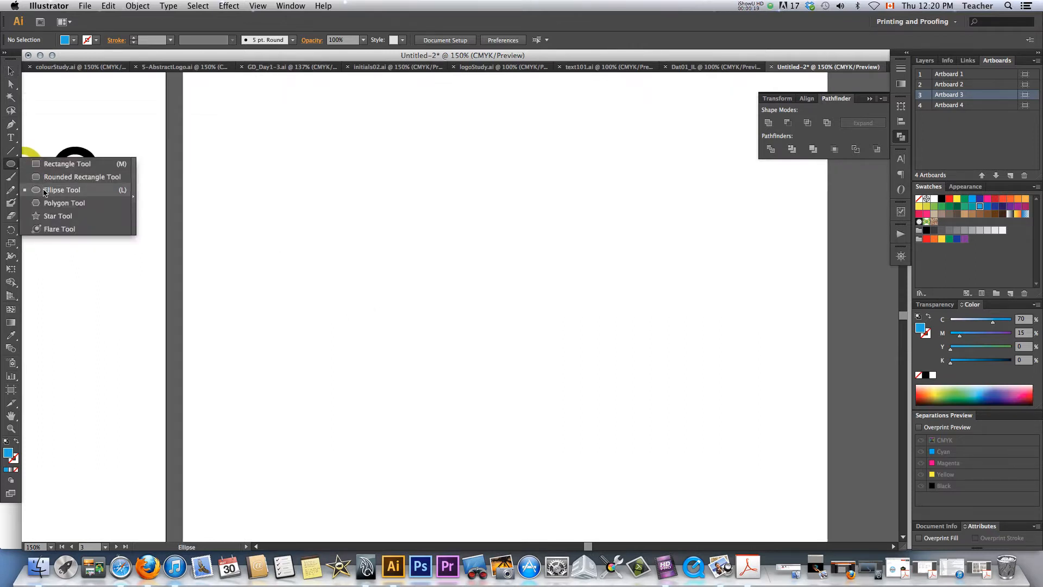
left_click(45, 194)
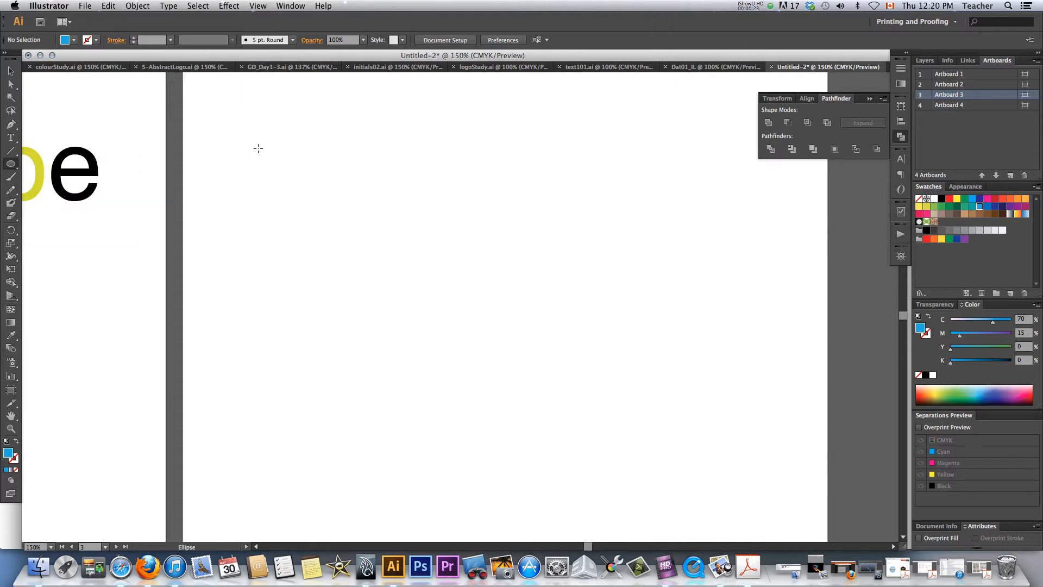
left_click_drag(257, 149, 404, 283)
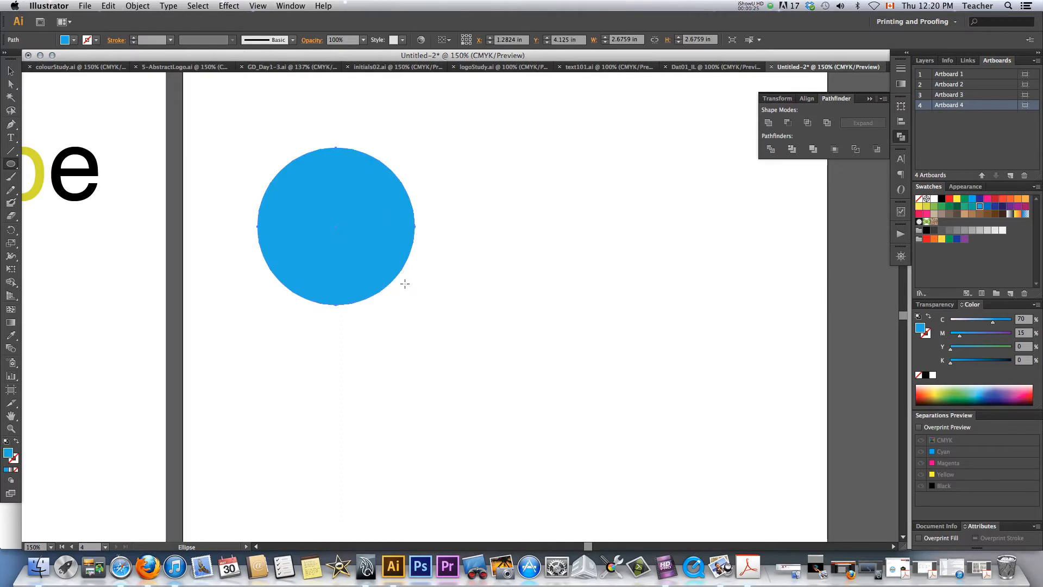
left_click(74, 41)
left_click(38, 58)
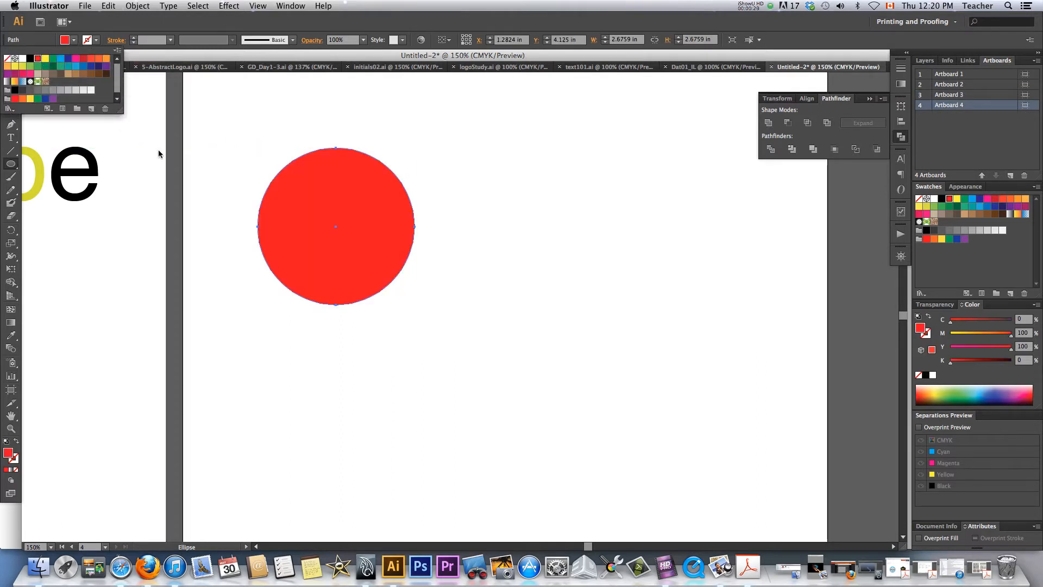
left_click(218, 158)
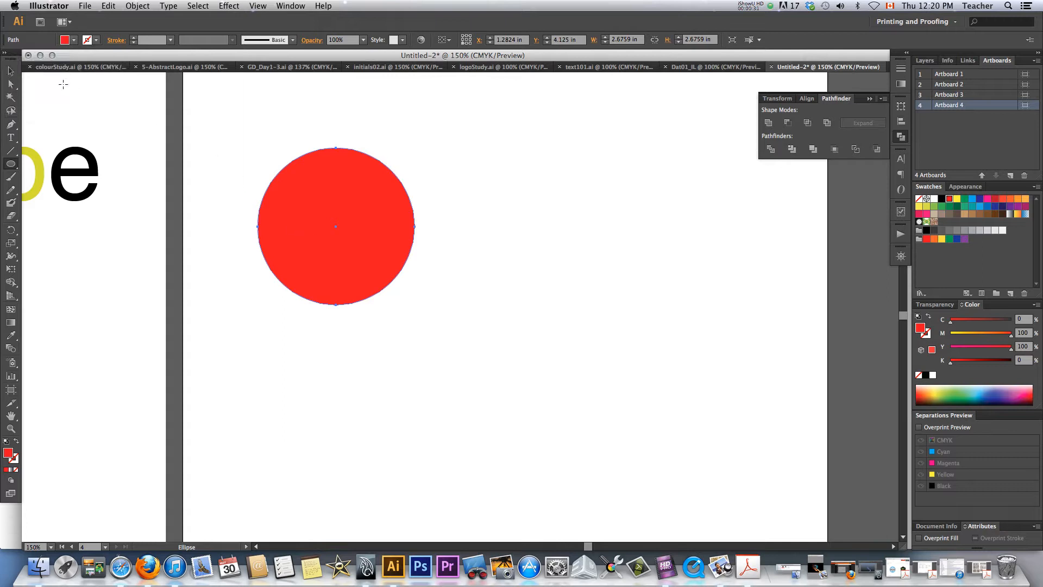
- Option-drag a copy of the red circle straight across to the right
left_click(11, 71)
left_click_drag(325, 273, 619, 274)
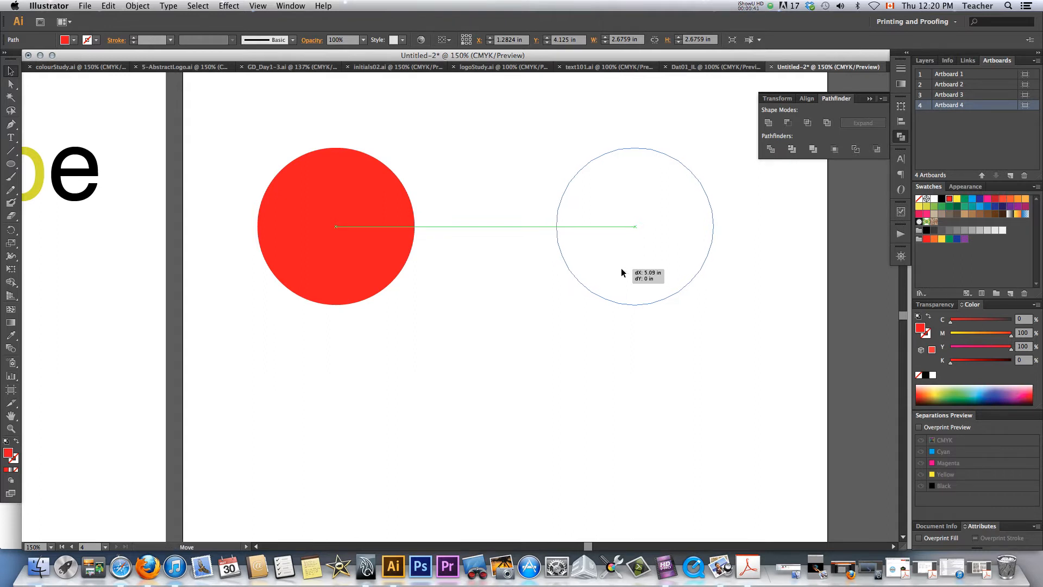
left_click_drag(619, 273, 622, 272)
left_click(456, 312)
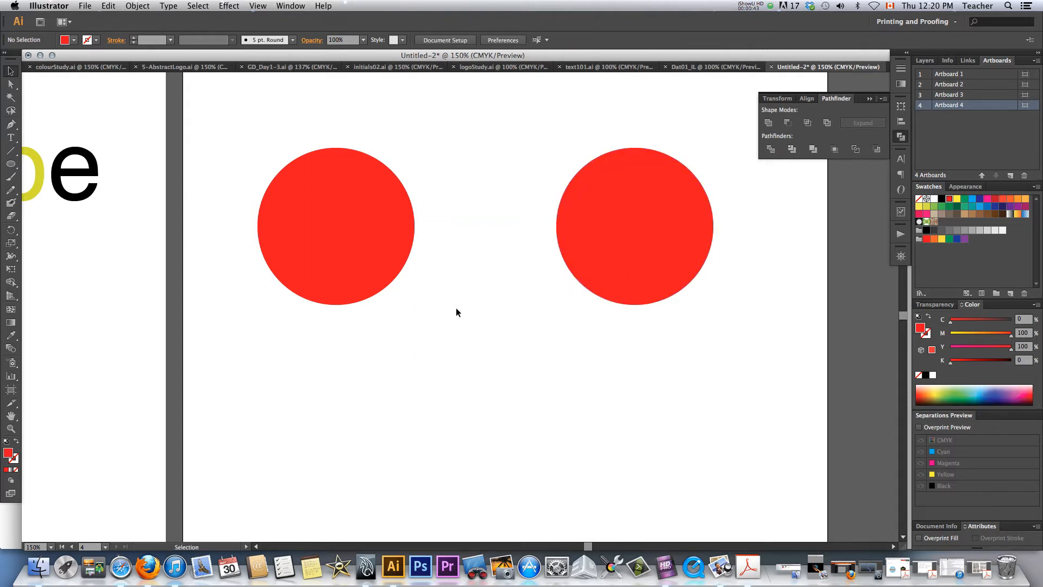
- Draw a red square under the left circle and Option-drag a copy under the right circle
left_click(11, 166)
left_click(49, 164)
mouse_move(285, 387)
left_mouse_down()
mouse_move(447, 442)
mouse_move(494, 516)
mouse_move(405, 433)
mouse_move(361, 481)
mouse_move(431, 470)
mouse_move(470, 448)
mouse_move(428, 441)
mouse_move(436, 434)
left_mouse_up()
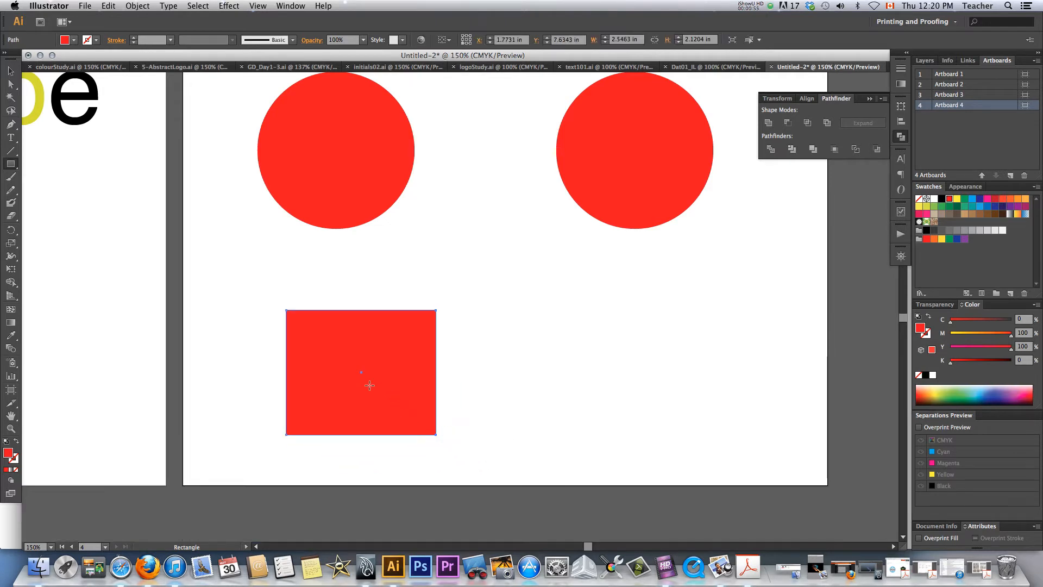
left_click(11, 72)
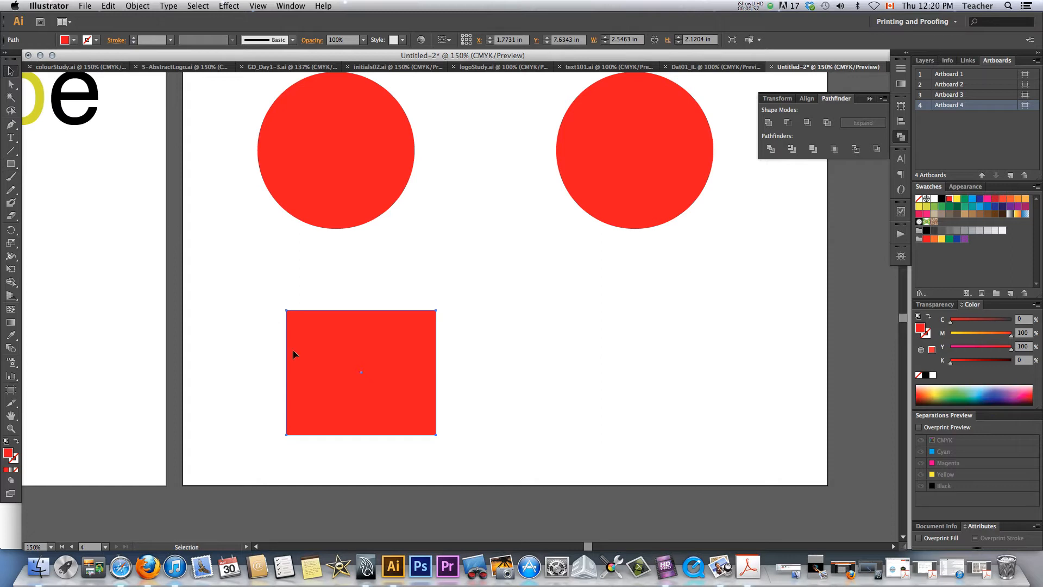
mouse_move(340, 404)
left_mouse_down()
mouse_move(665, 387)
mouse_move(600, 389)
mouse_move(613, 391)
left_mouse_up()
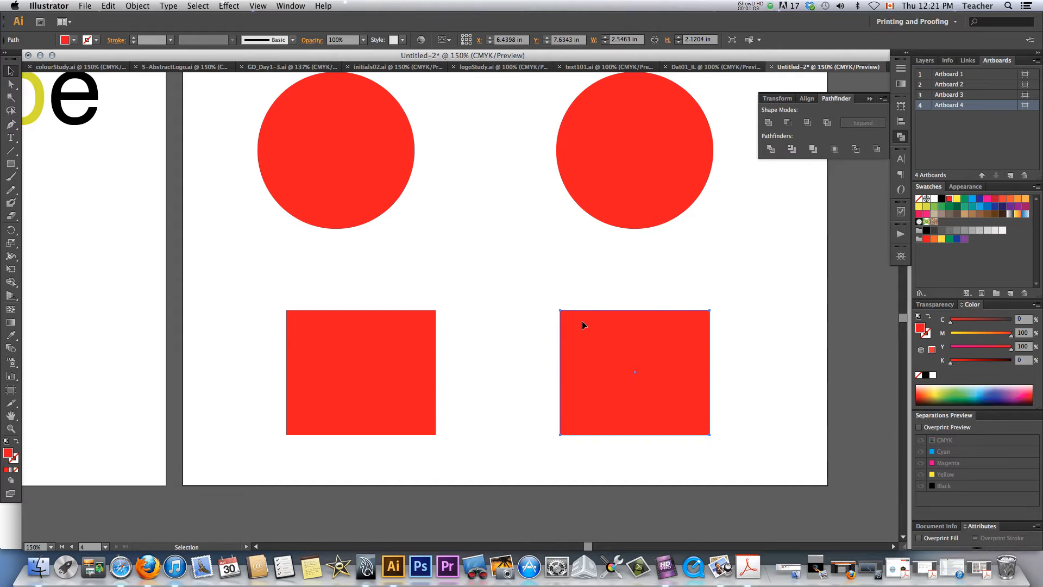
- Centre the view and nudge both circles upward above their squares
key("space")
left_click_drag(554, 311, 520, 385)
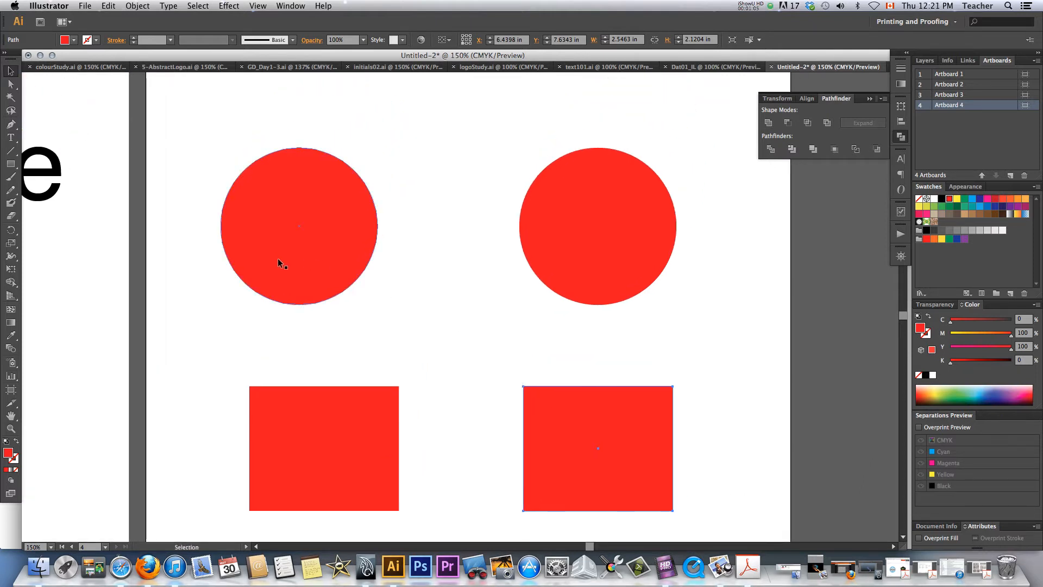
mouse_move(282, 259)
left_mouse_down()
mouse_move(309, 202)
mouse_move(306, 211)
left_mouse_up()
left_click_drag(614, 246, 612, 192)
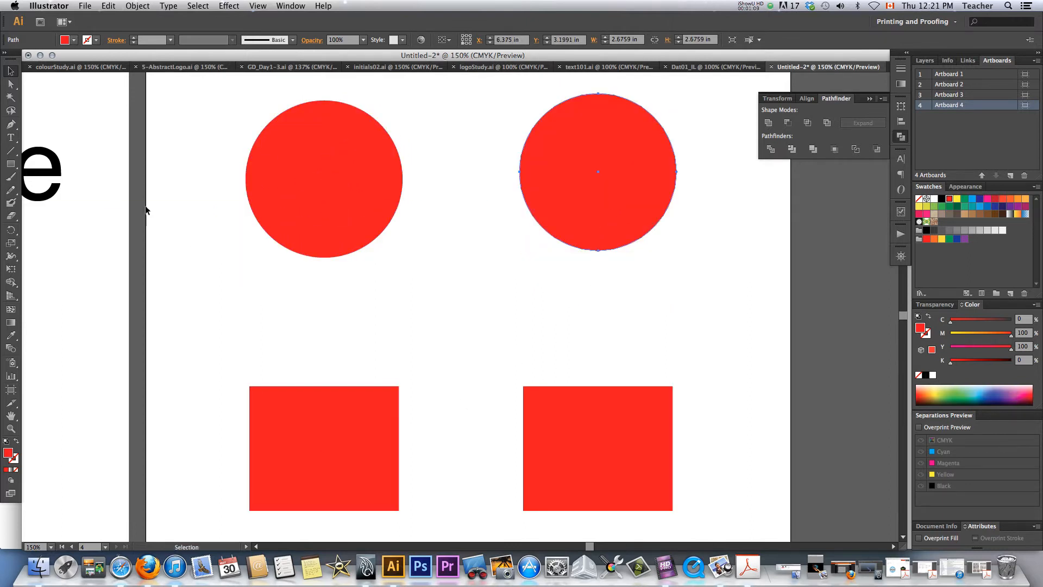
- Set the right circle's fill to pure white via the colour picker and delete a stray empty text object
left_click(11, 137)
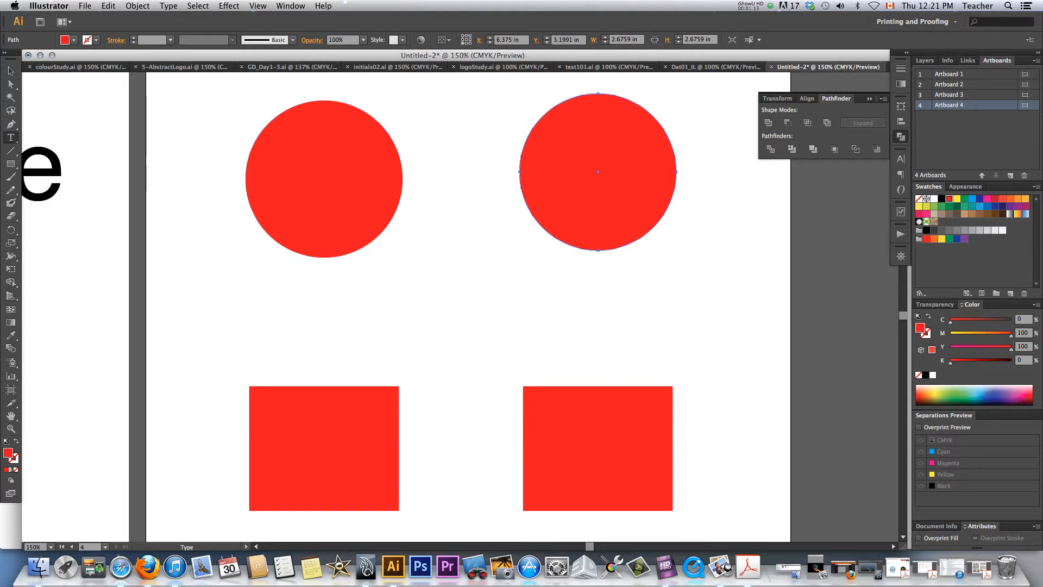
double_click(9, 454)
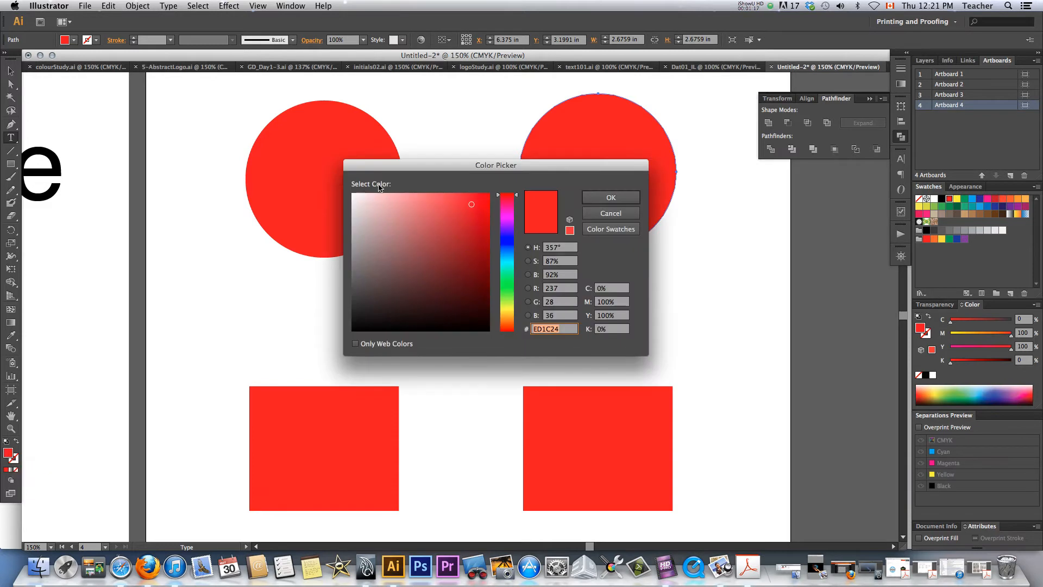
left_click(351, 192)
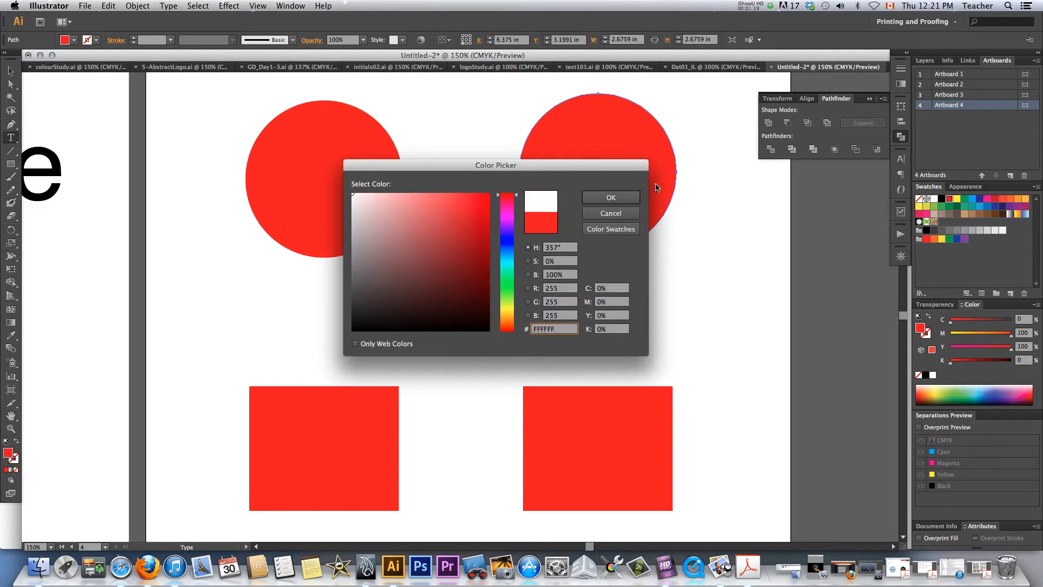
left_click(610, 198)
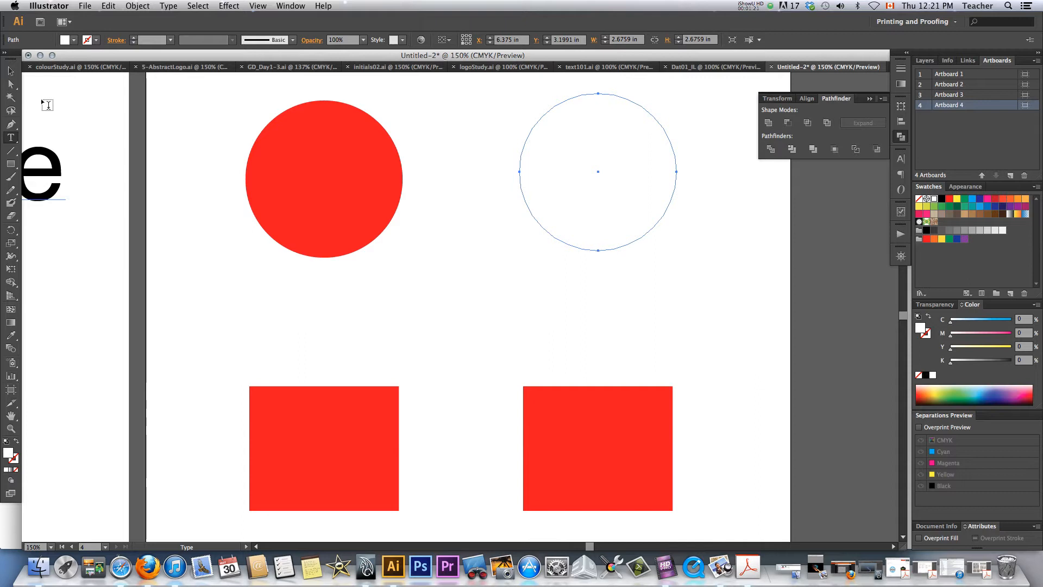
left_click(346, 305)
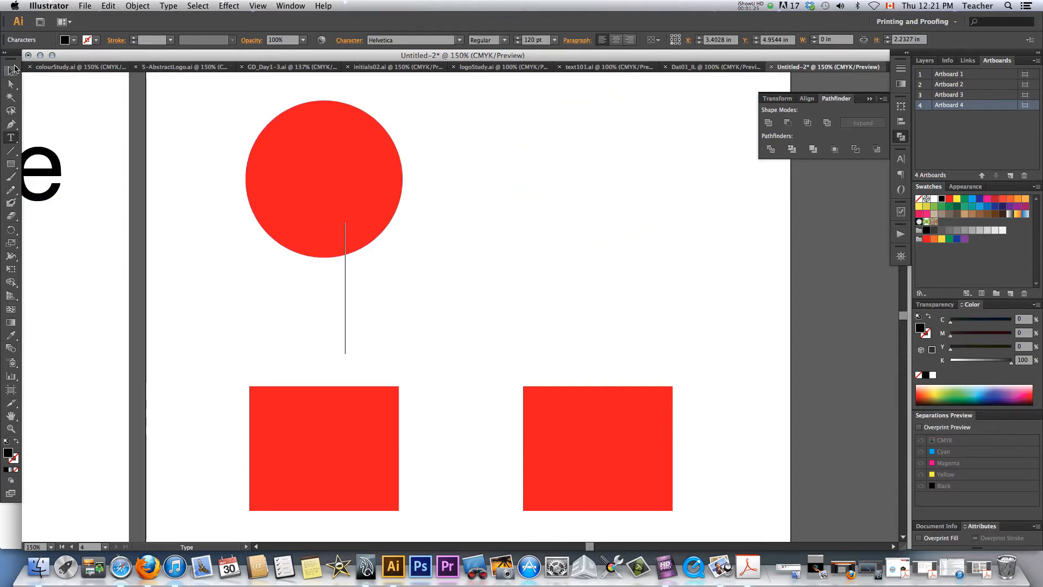
left_click(12, 70)
key("Delete")
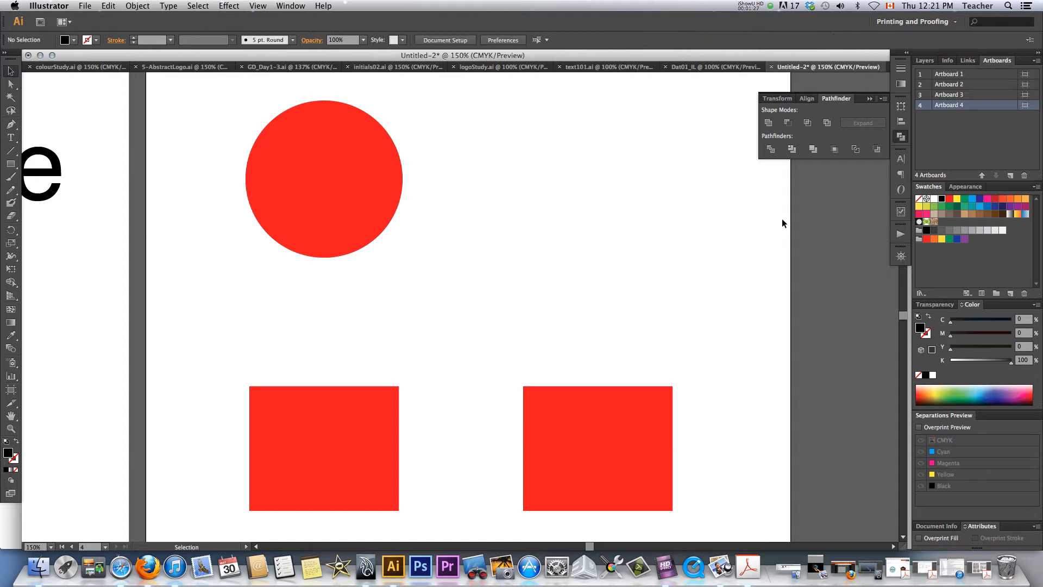
- Fill the right-hand circle with a teal swatch, leaving the left circle red
left_click(674, 198)
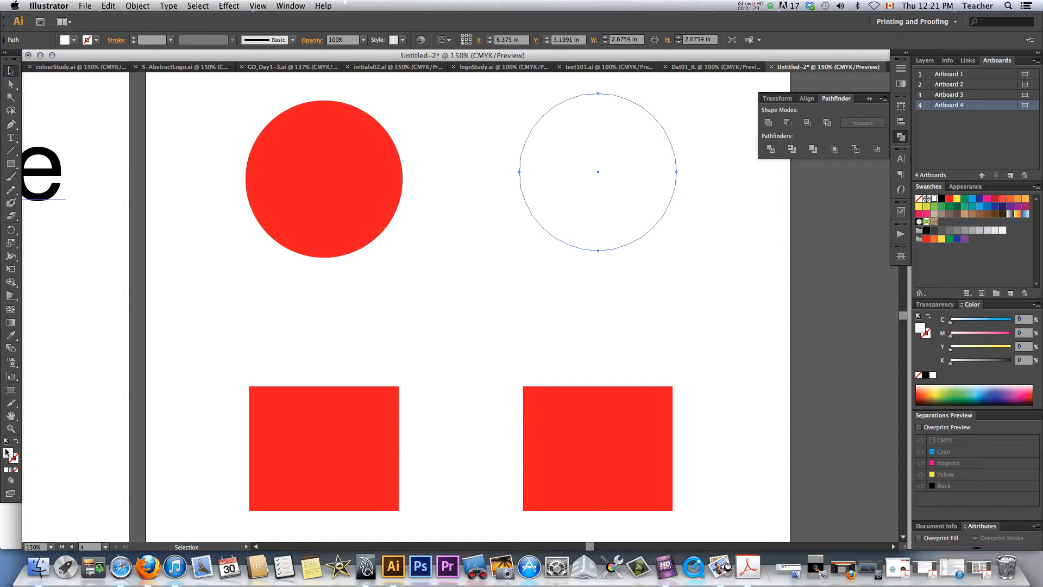
left_click(973, 207)
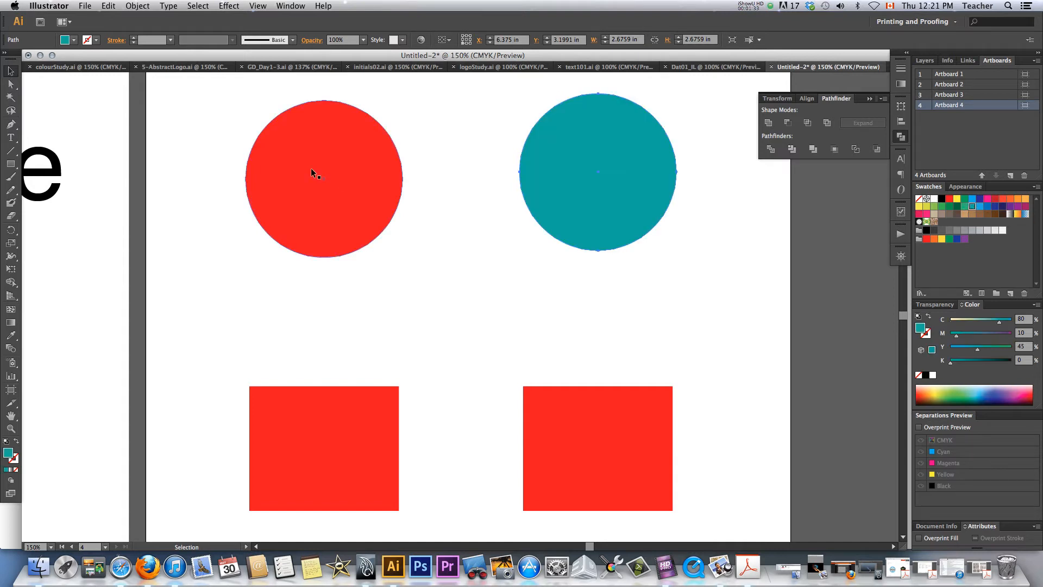
left_click(216, 129)
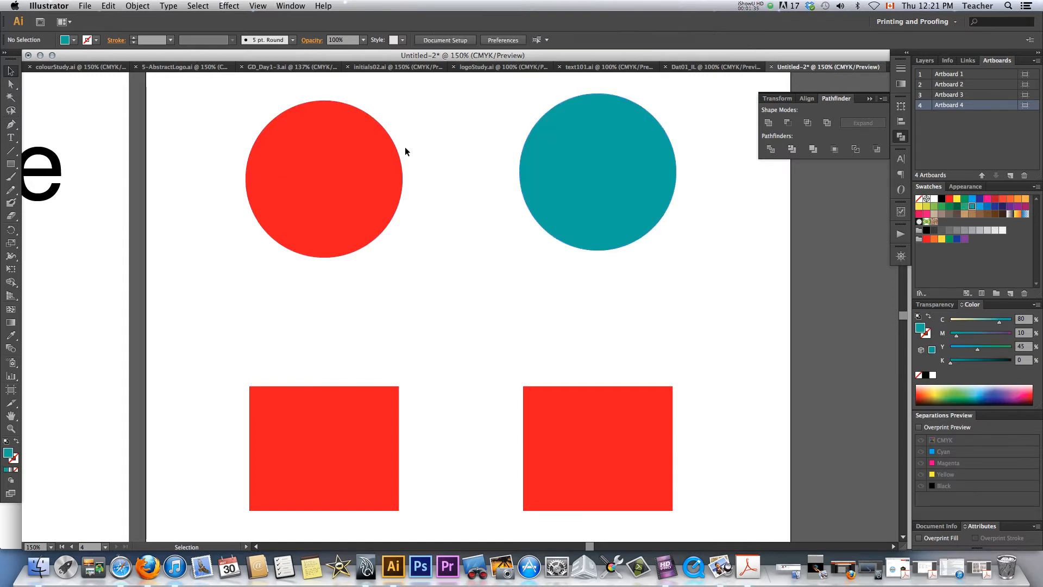
left_click(359, 175)
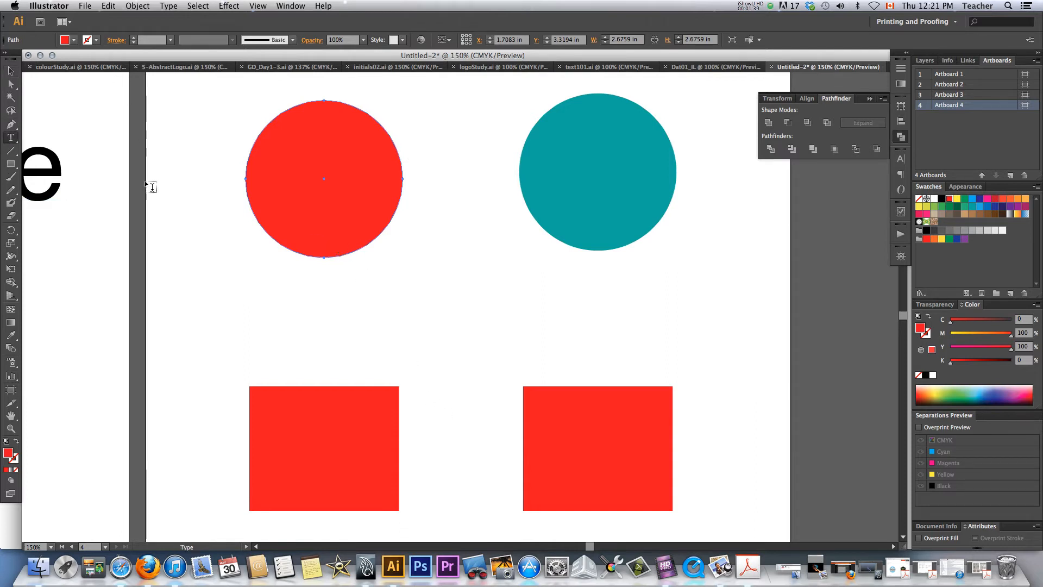
left_click(11, 70)
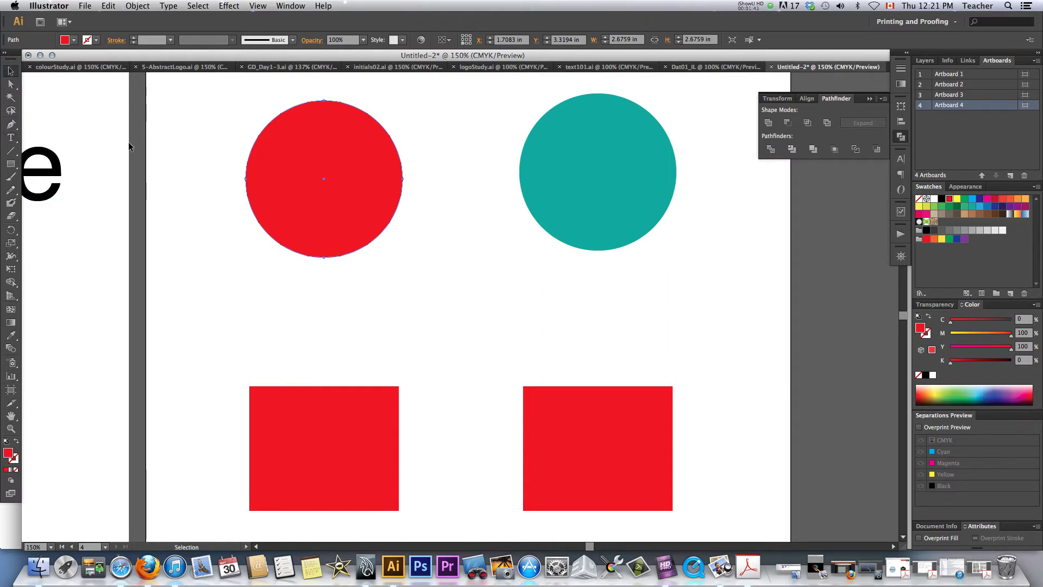
left_click(193, 175)
- Type black 'ab' below the left circle and drag it up onto the circle
left_click(11, 137)
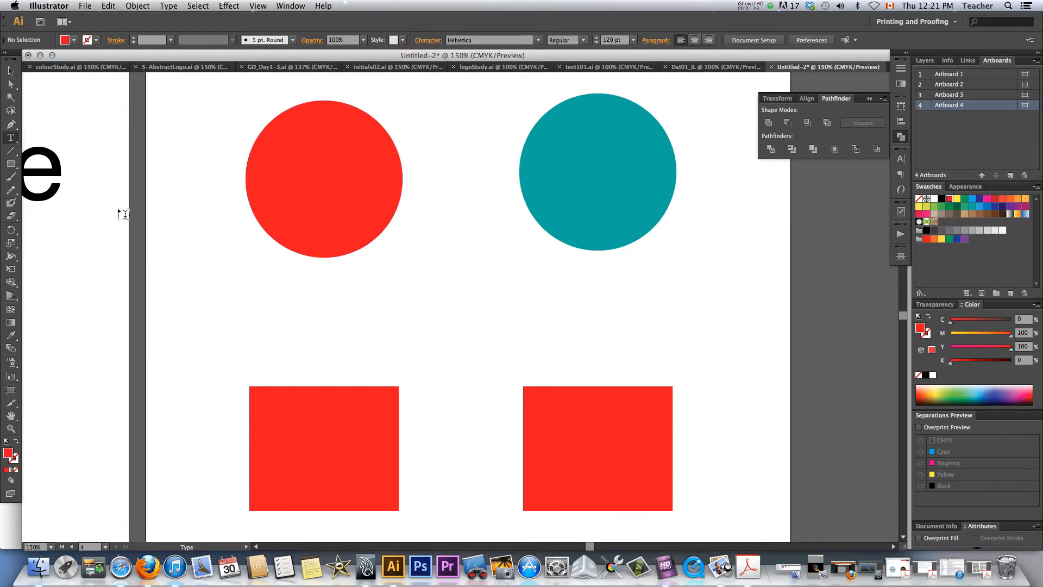
left_click(283, 303)
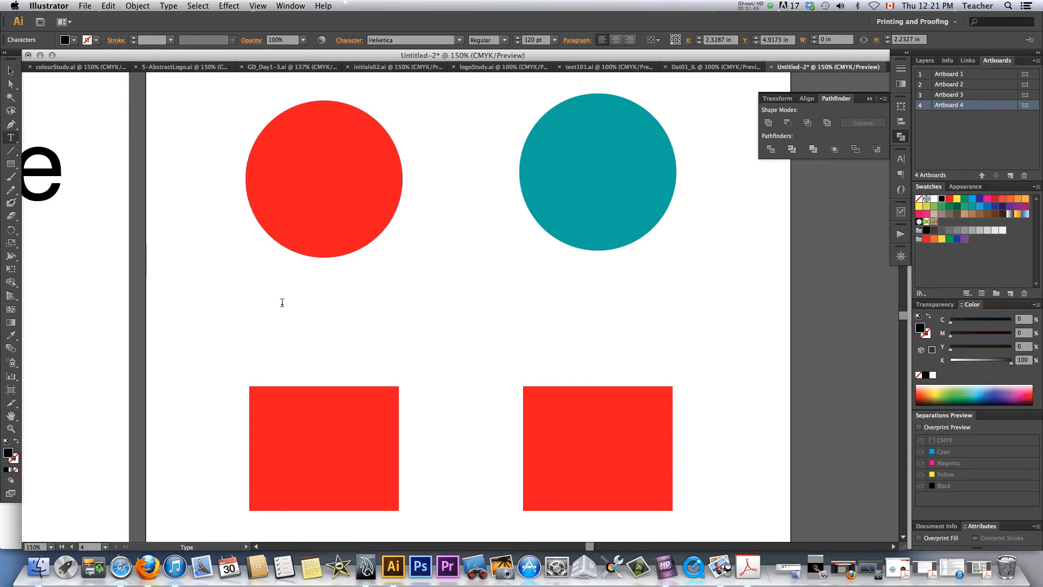
type("ab")
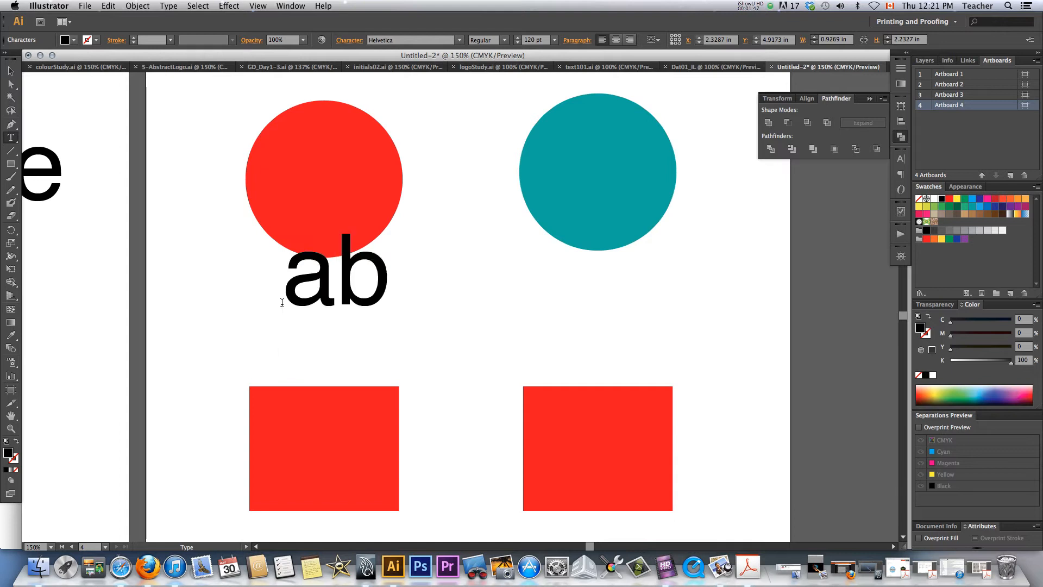
left_click(10, 70)
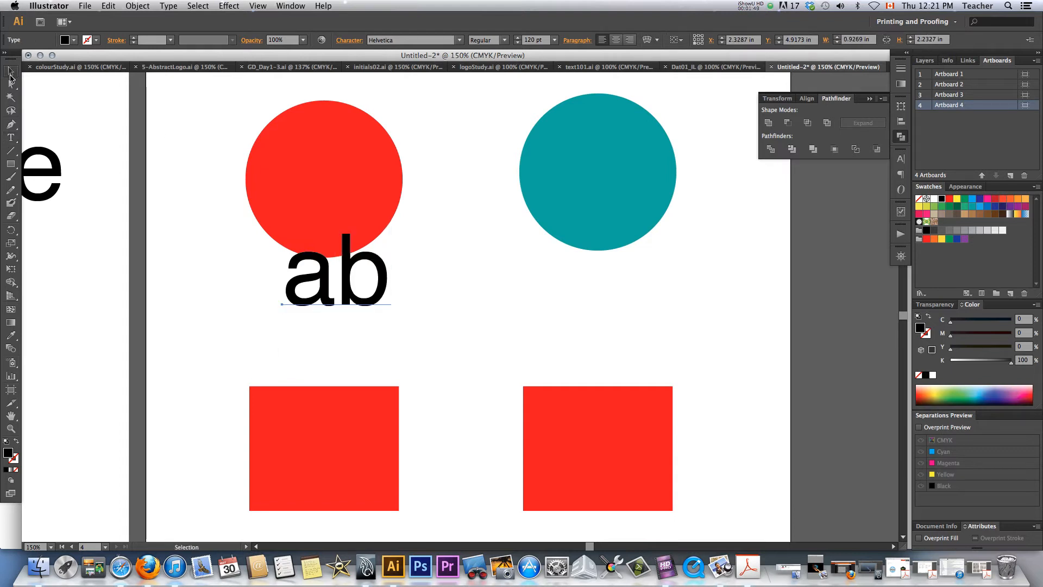
left_click_drag(346, 302, 350, 217)
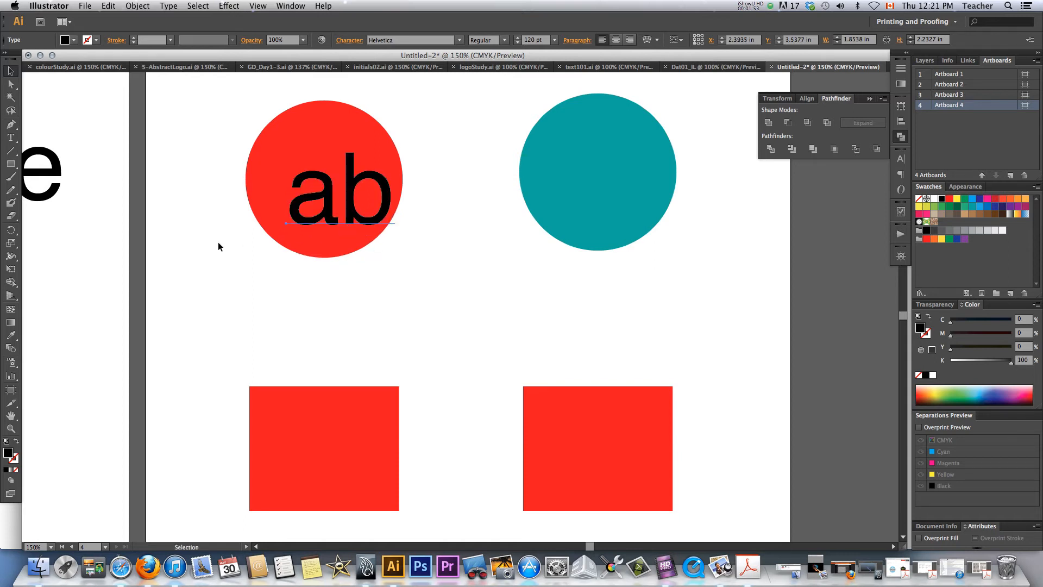
- Option-drag a copy of the 'ab' text down into the lower-left red square and settle its position
left_click(218, 242)
left_click(332, 224)
left_click_drag(332, 239, 333, 509)
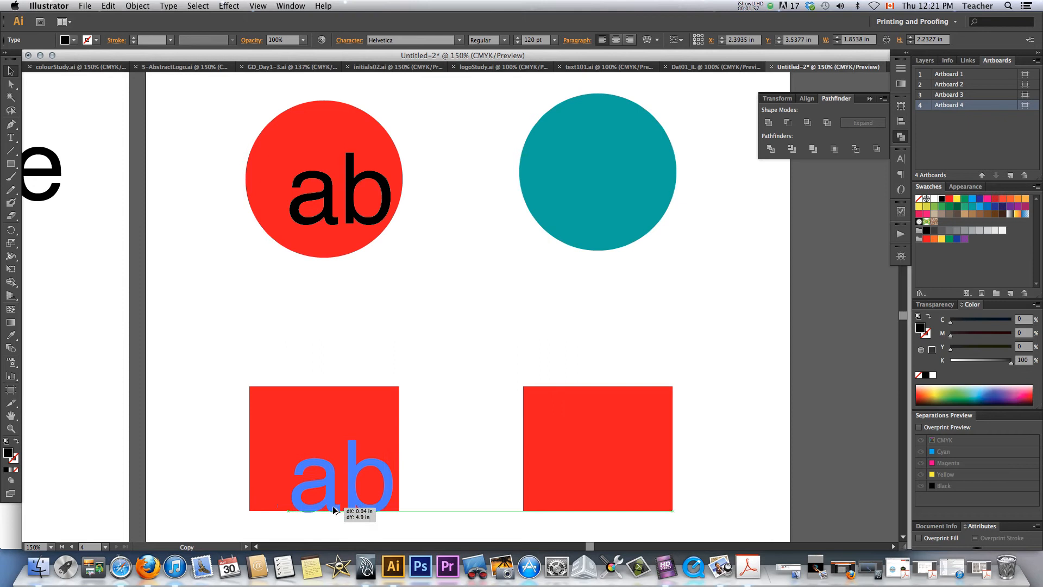
left_click_drag(333, 508, 334, 487)
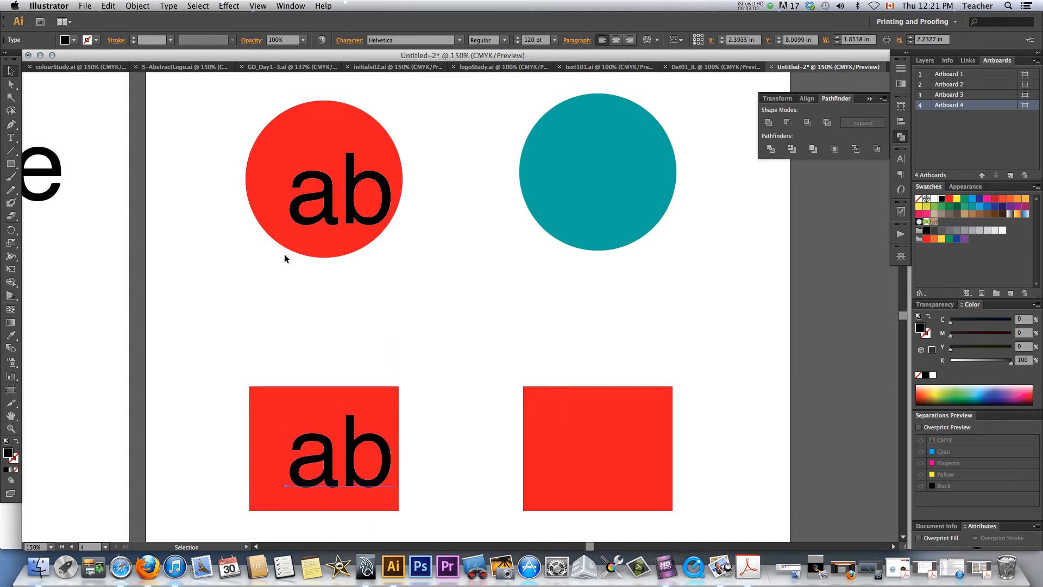
mouse_move(357, 484)
left_mouse_down()
mouse_move(317, 489)
mouse_move(368, 505)
left_mouse_up()
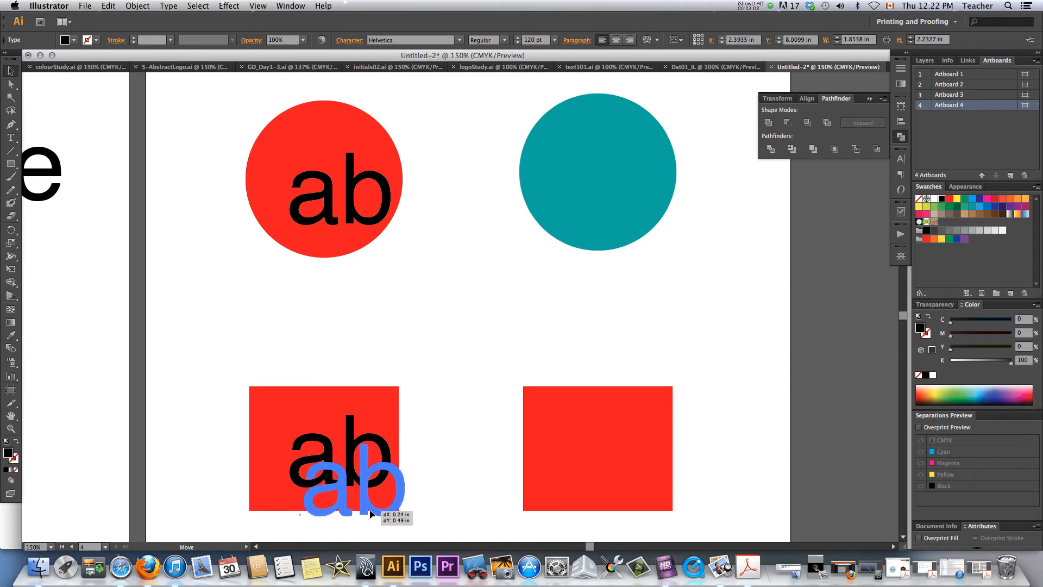
left_click_drag(368, 506, 372, 511)
- Fill the teal circle red and Option-drag a copy of 'ab' onto it from the left circle
left_click(447, 423)
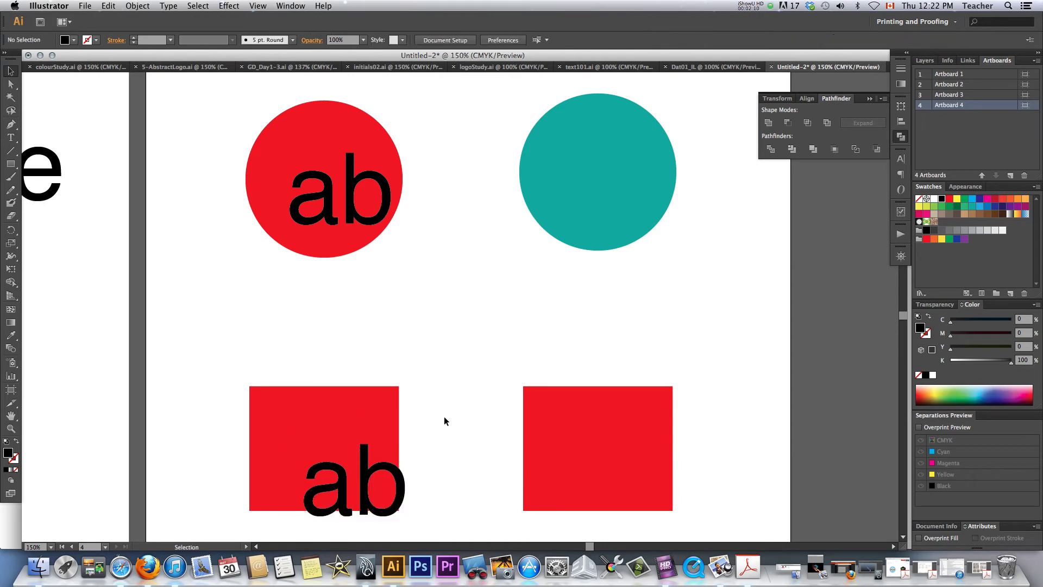
left_click(580, 195)
left_click(949, 199)
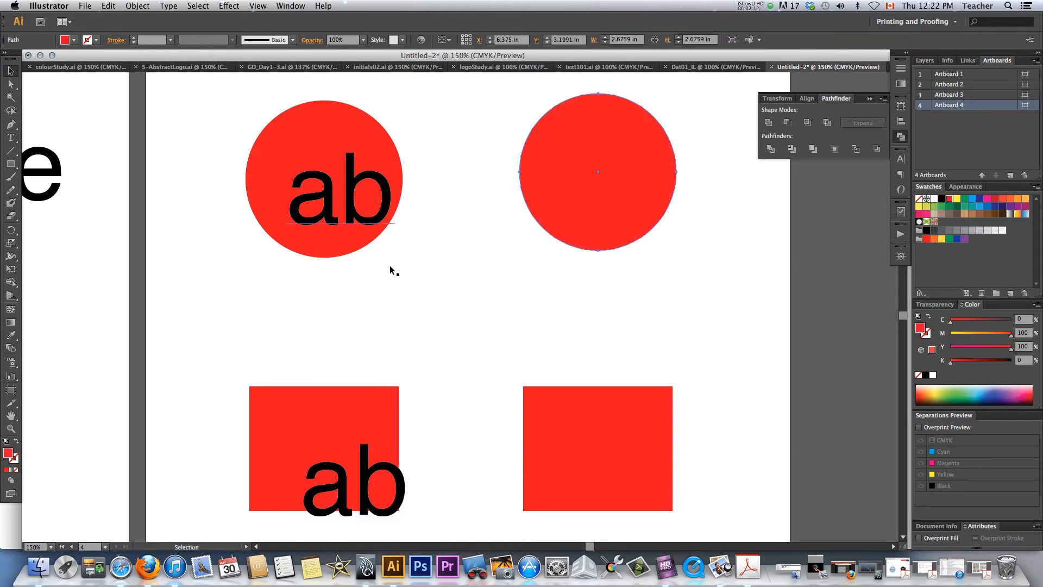
left_click(392, 265)
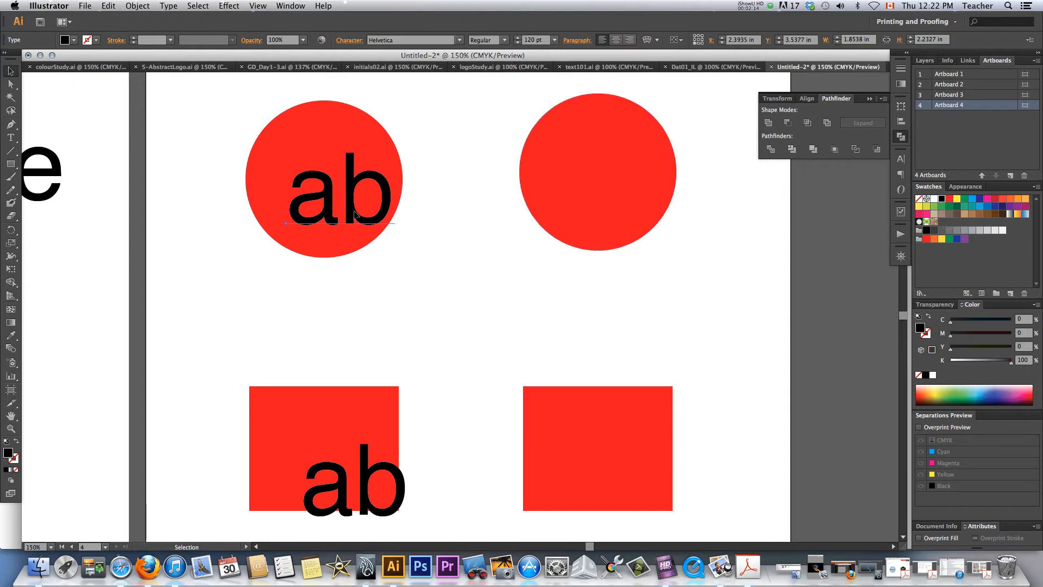
mouse_move(356, 215)
left_mouse_down()
mouse_move(638, 223)
mouse_move(637, 188)
left_mouse_up()
left_click(663, 262)
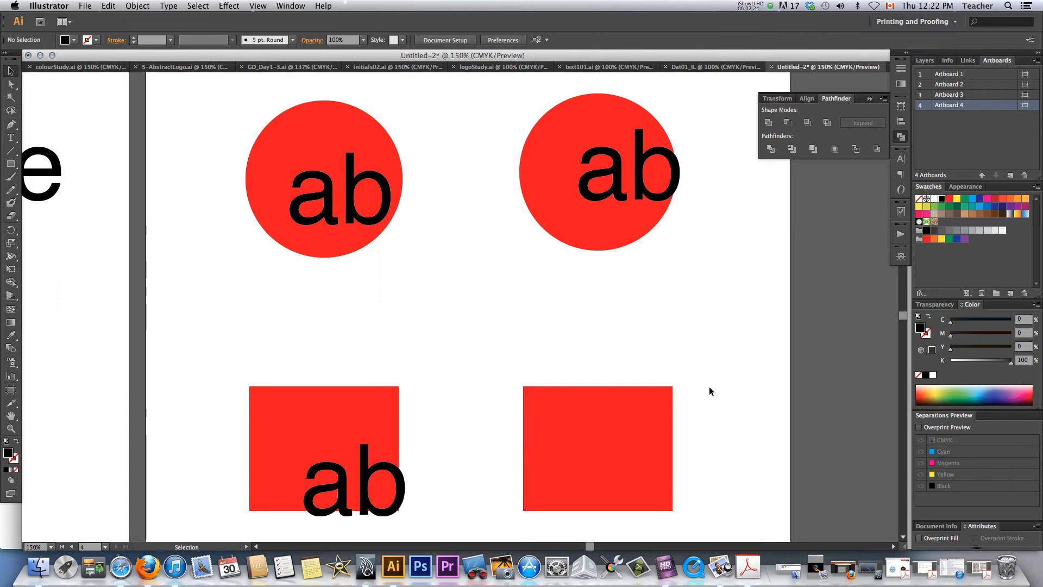
- Option-drag a copy of 'ab' into the lower-right square and make it white
left_click(399, 502)
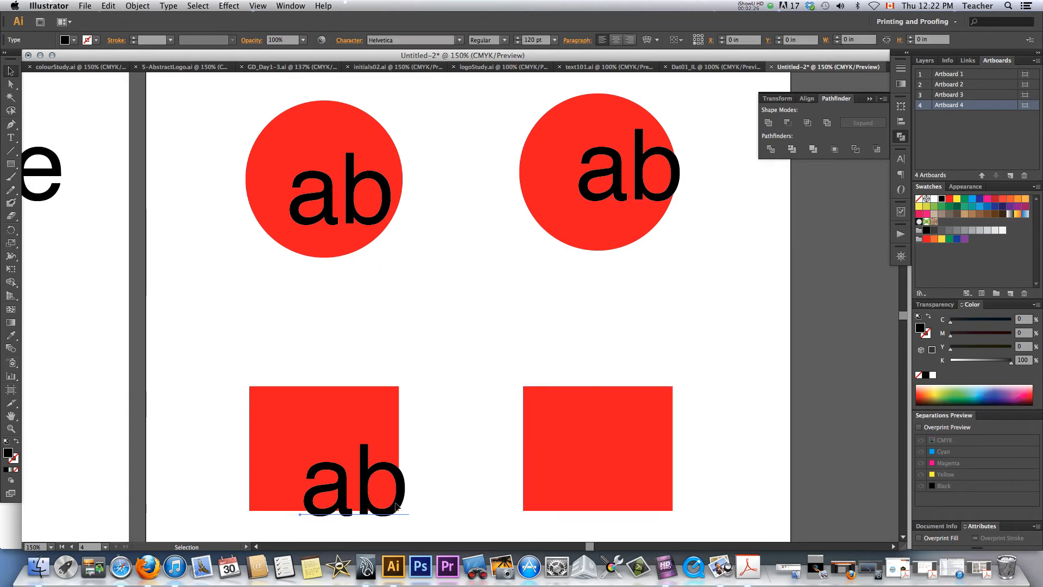
left_click_drag(398, 507, 672, 518)
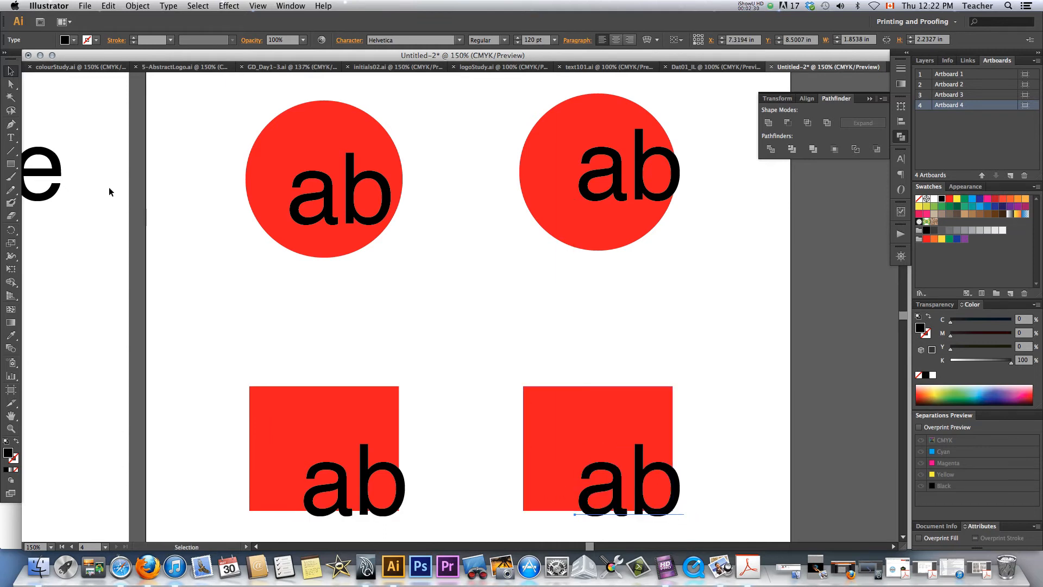
left_click(74, 41)
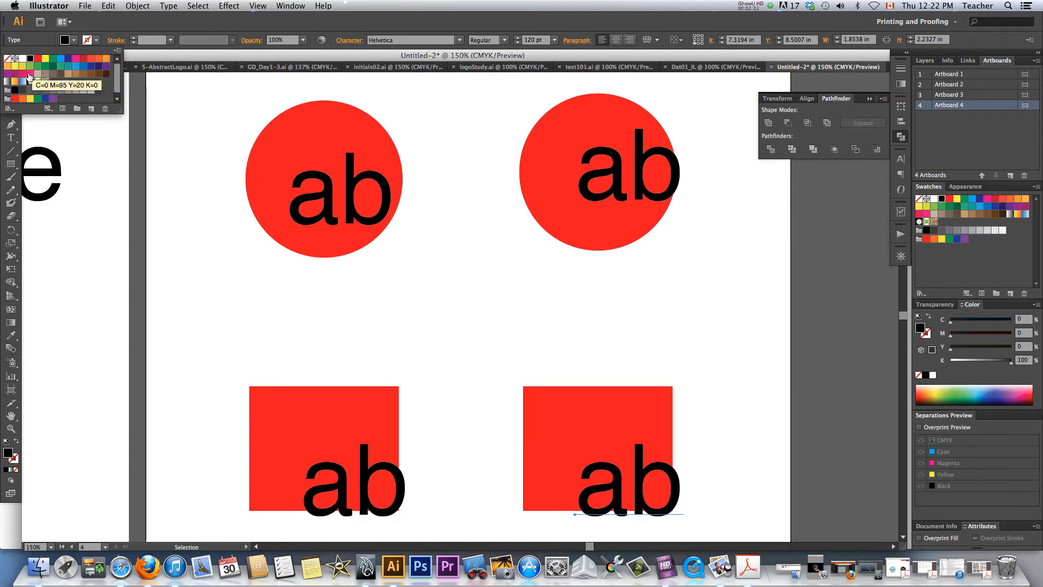
left_click(14, 59)
left_click(399, 304)
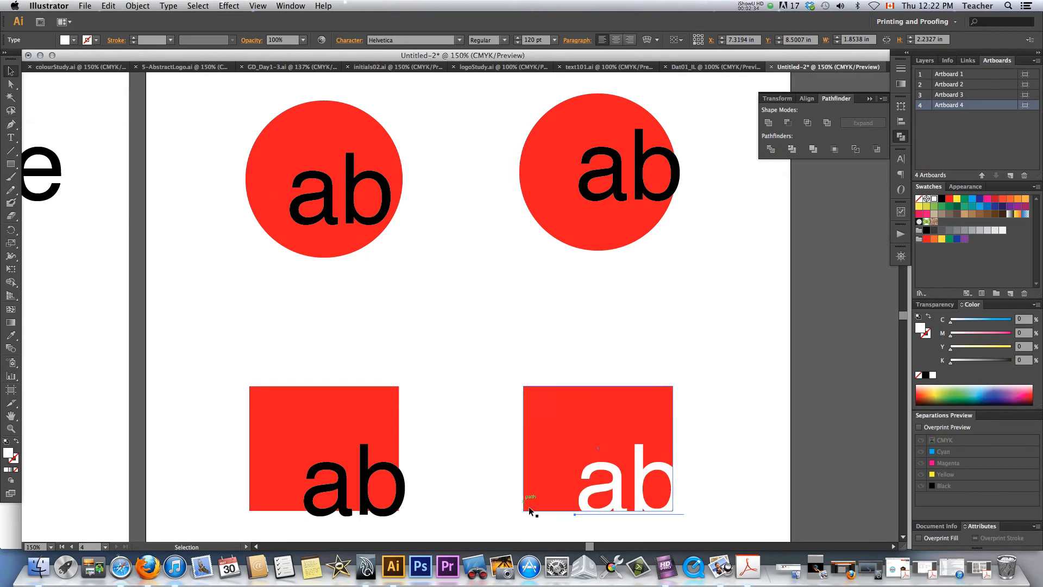
- Select the remaining black 'ab' texts and fill them all white
left_click(547, 529)
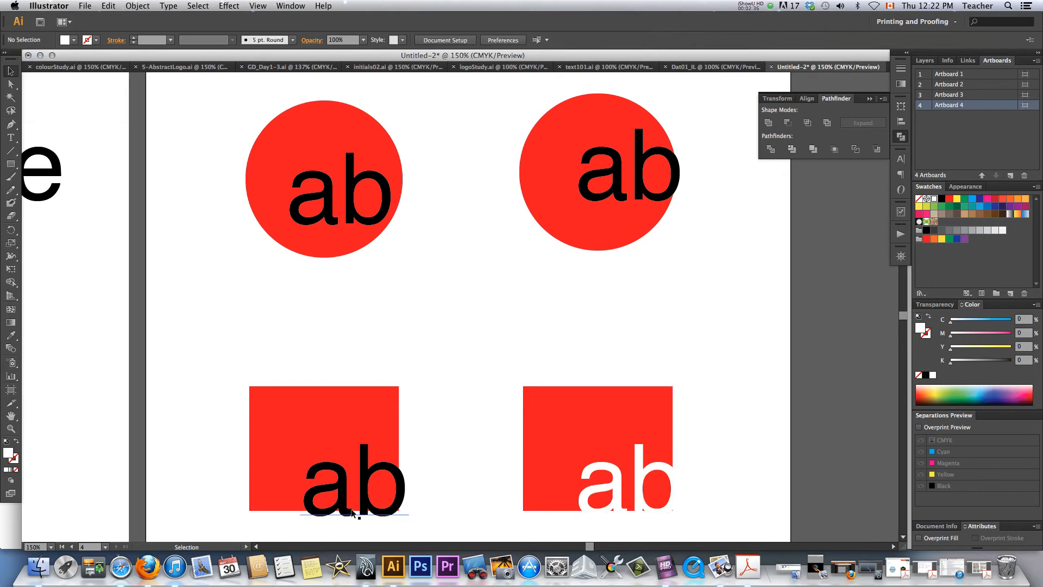
left_click(346, 512)
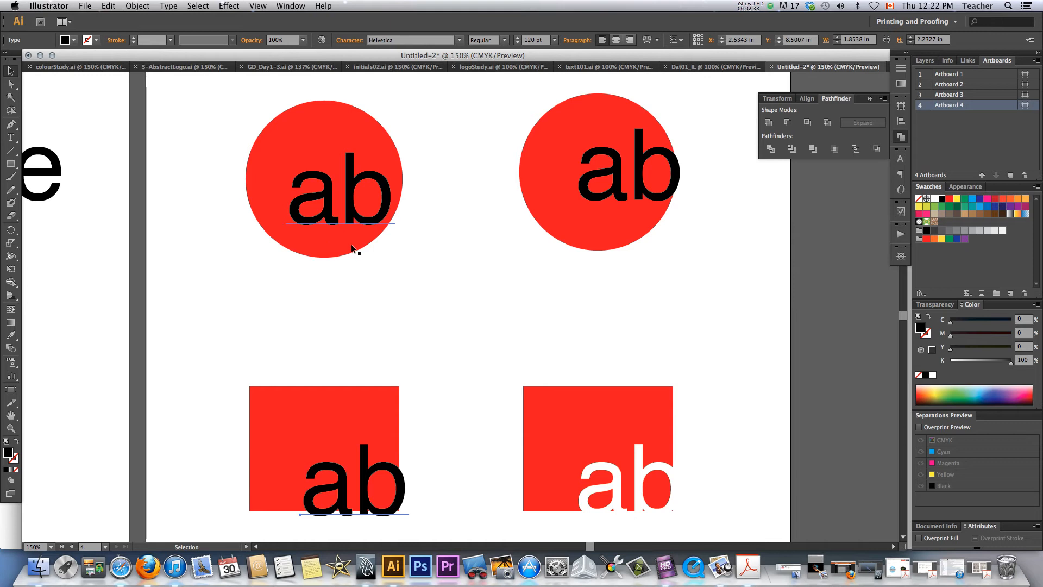
left_click(566, 194, "shift")
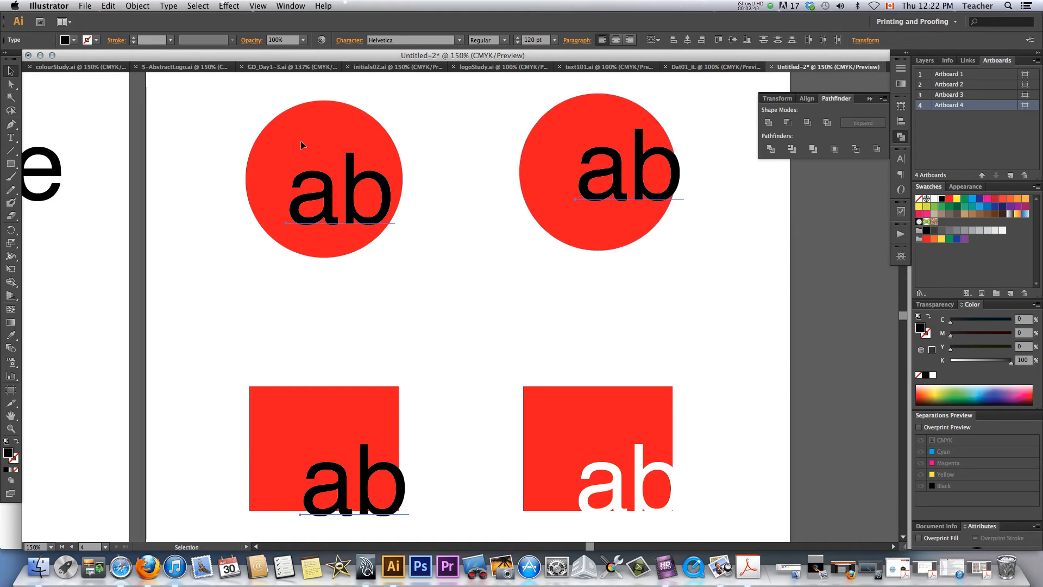
left_click(73, 40)
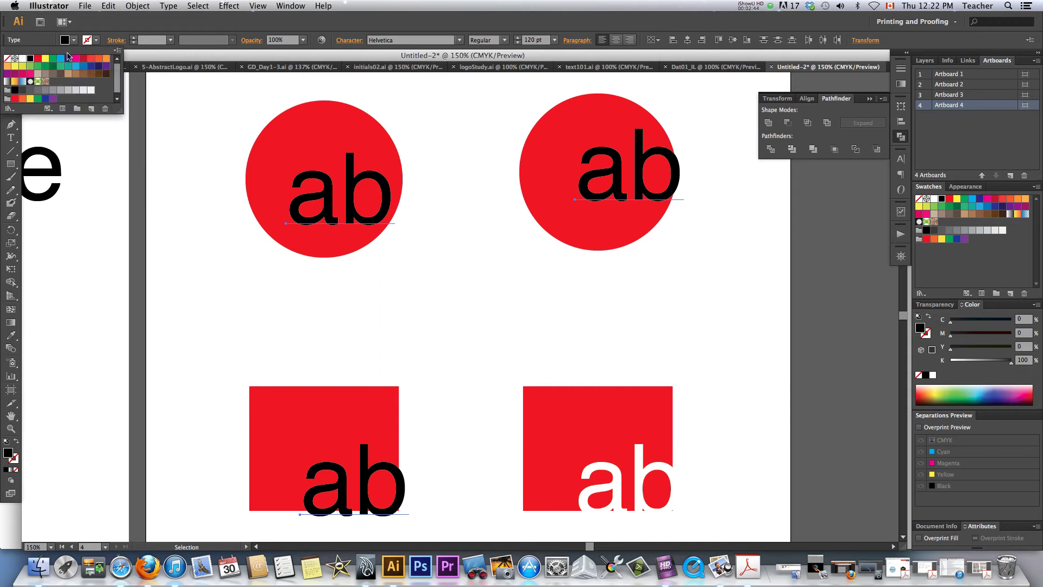
left_click(23, 61)
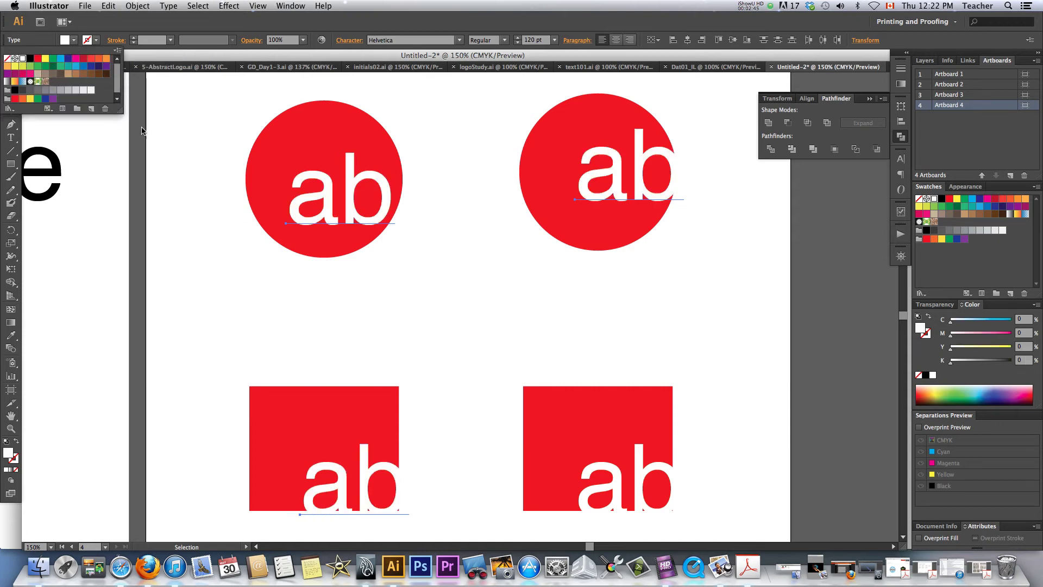
left_click(170, 136)
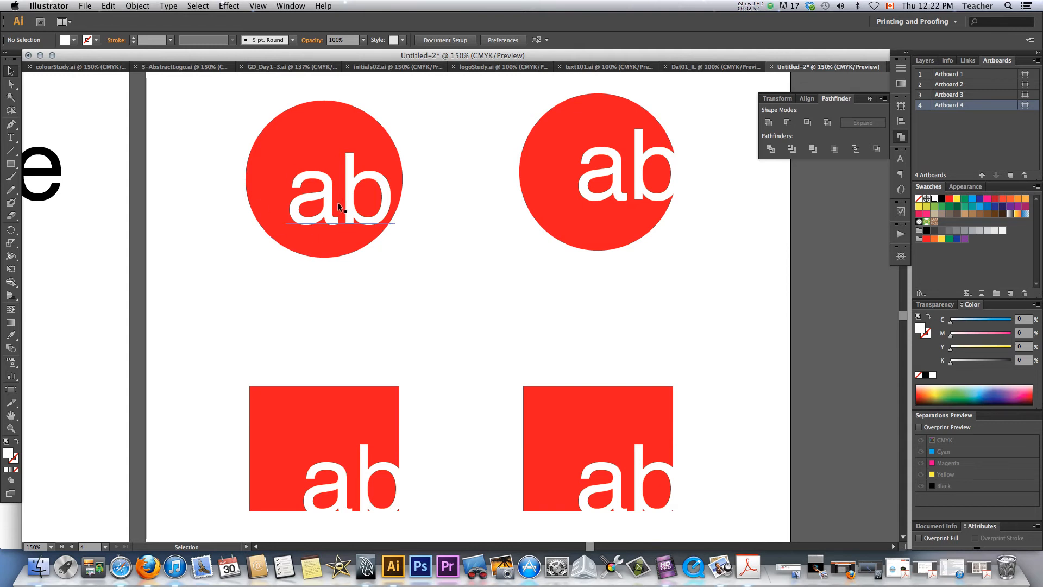
- Drag the top-left white 'ab' up so it sits fully inside its circle
left_click_drag(311, 219, 333, 202)
left_click(345, 309)
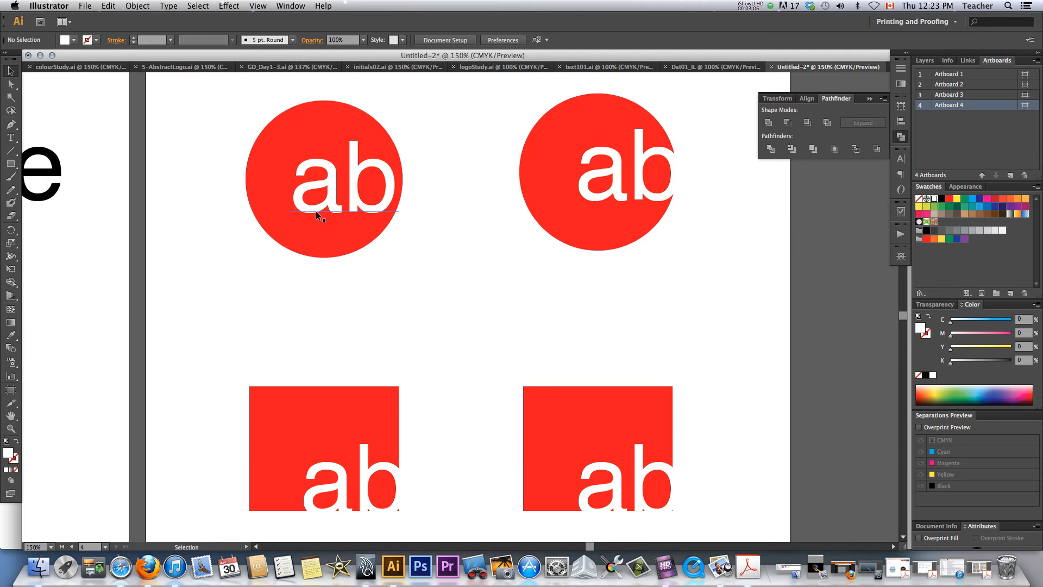
- Option-drag a copy of 'ab' to the artboard centre between the shapes and fill it black
left_click_drag(316, 212, 435, 315)
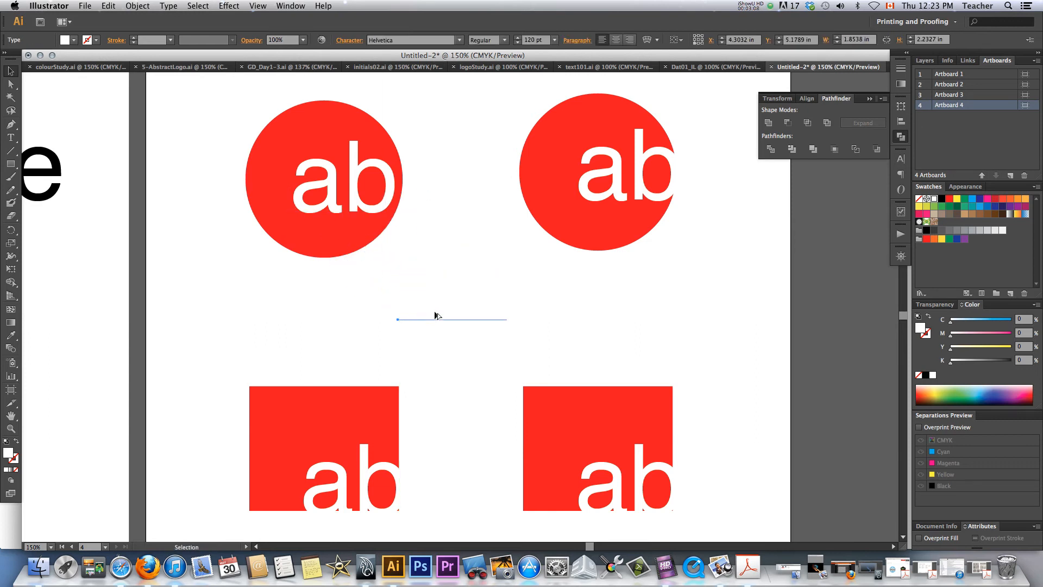
left_click(74, 39)
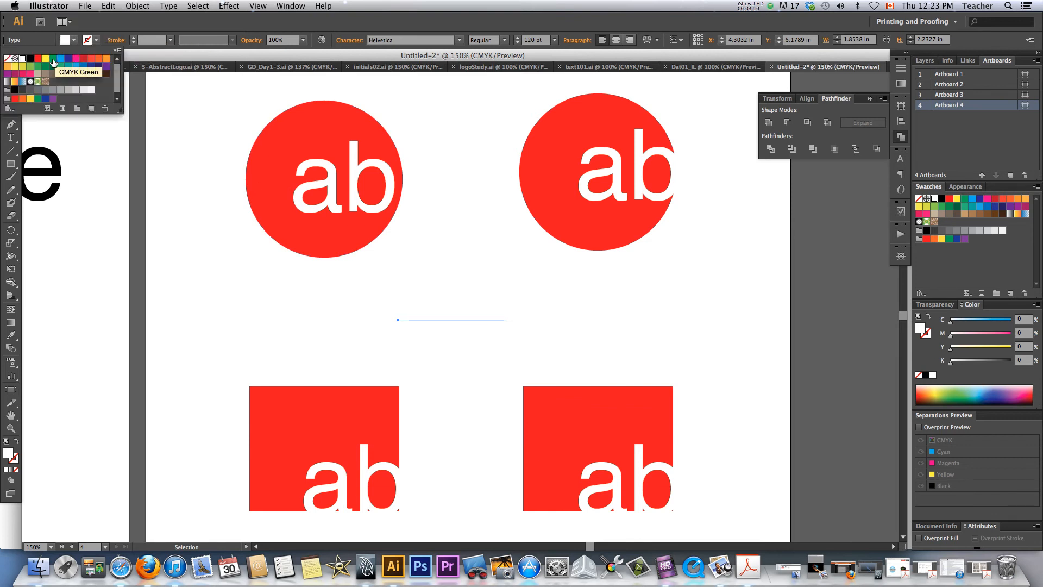
left_click(30, 58)
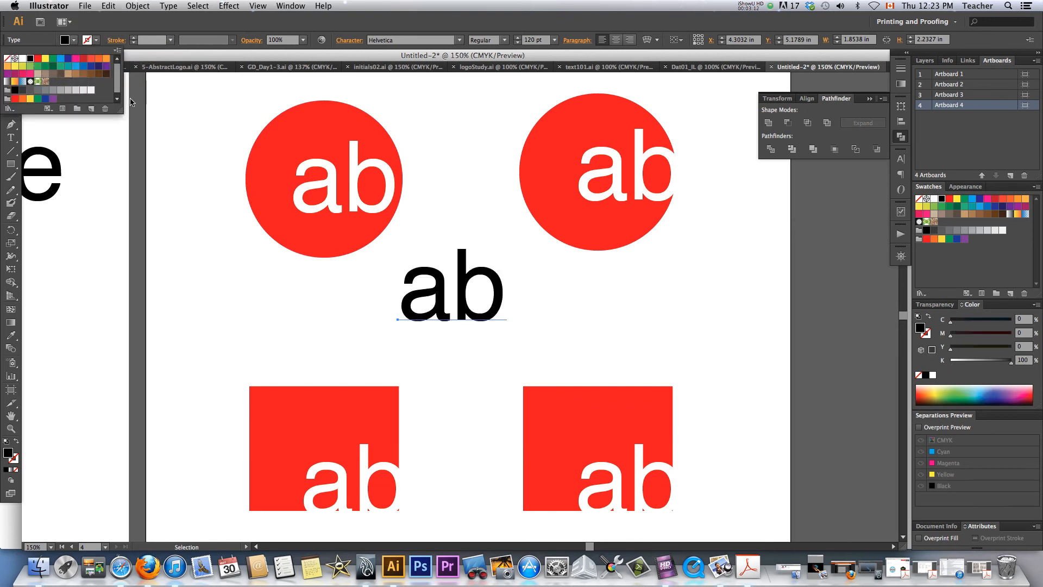
left_click(317, 298)
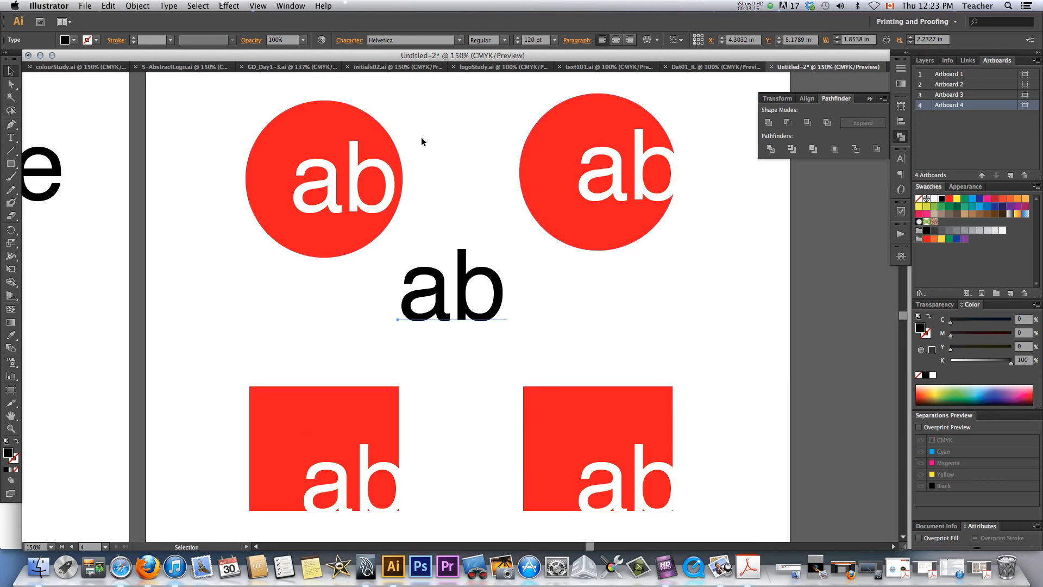
left_click(203, 155)
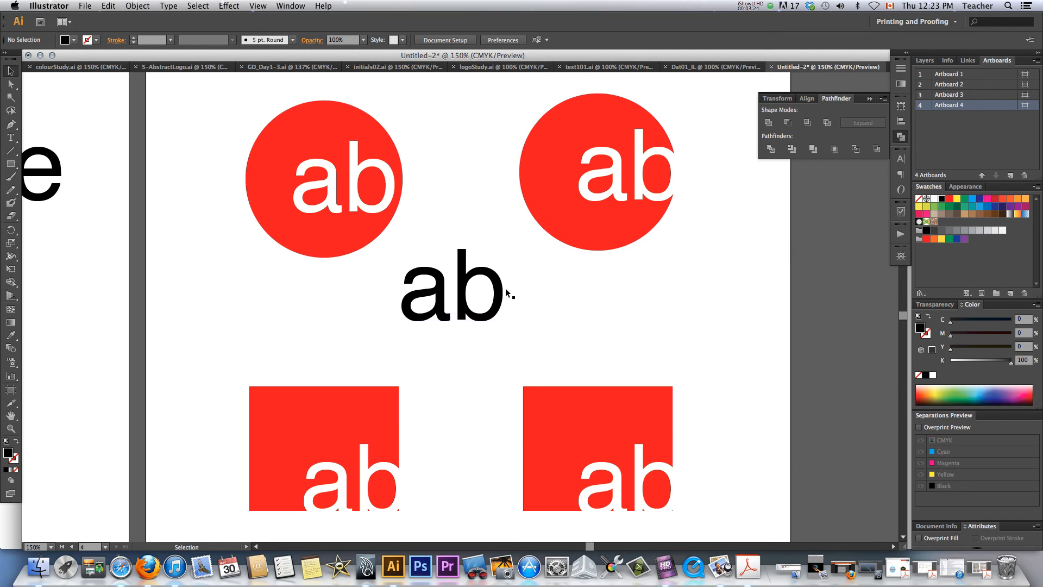
- Change the centre 'ab' letters to the American Typewriter typeface via the Font context menu
left_click(418, 314)
key("t")
left_click_drag(401, 308, 518, 319)
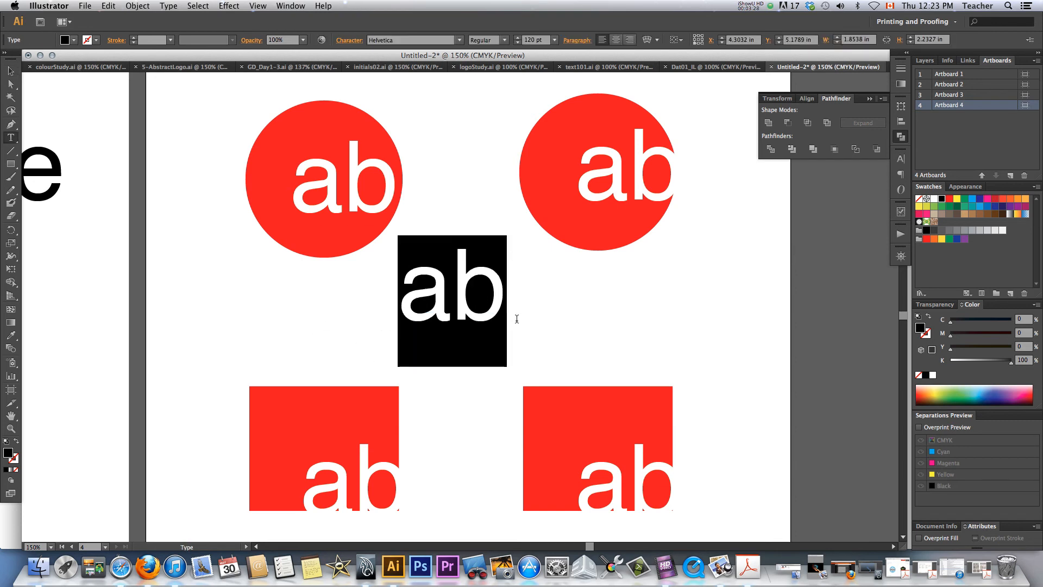
right_click(481, 309)
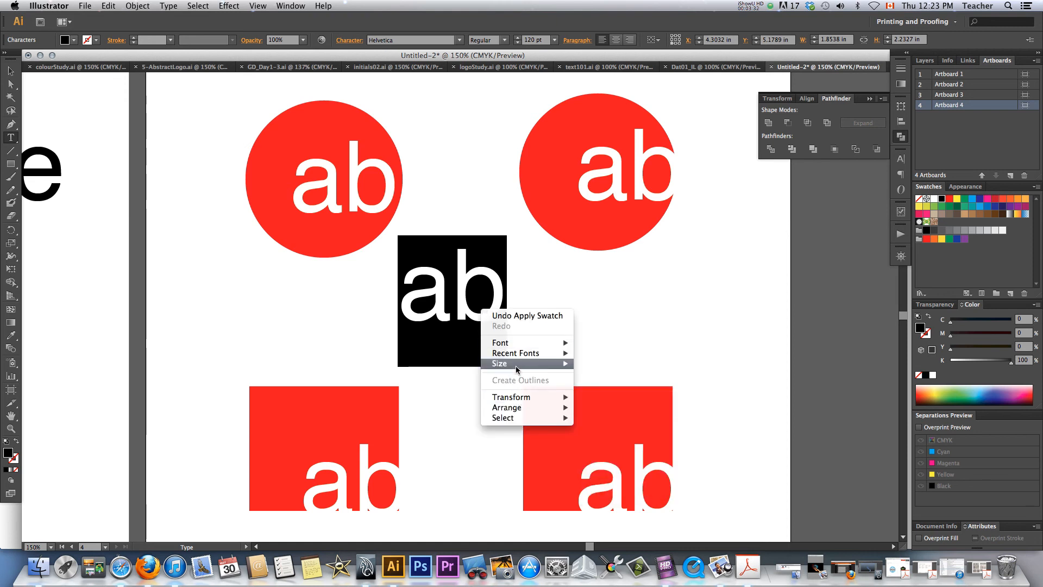
mouse_move(522, 343)
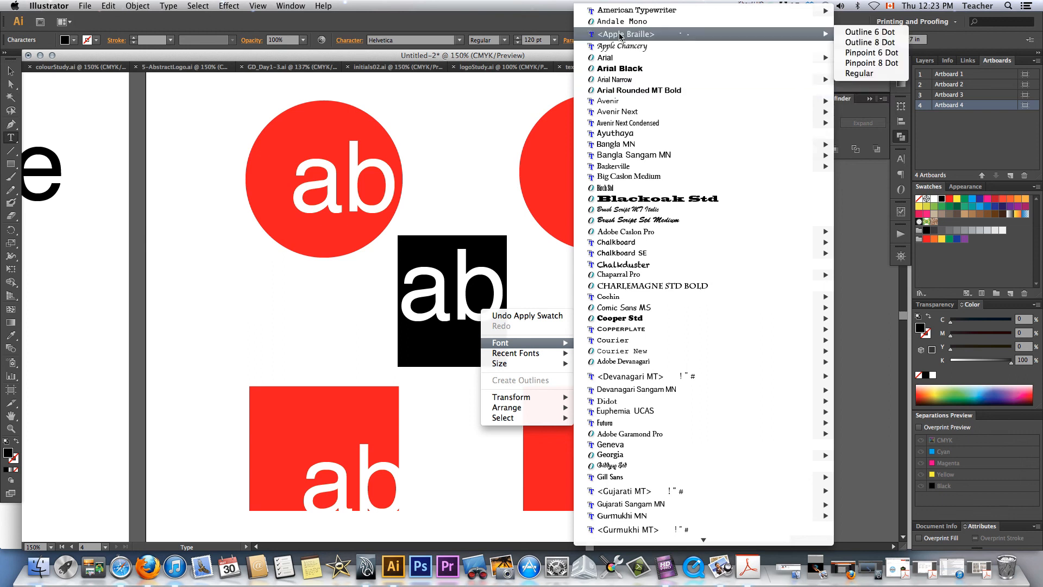
left_click(619, 17)
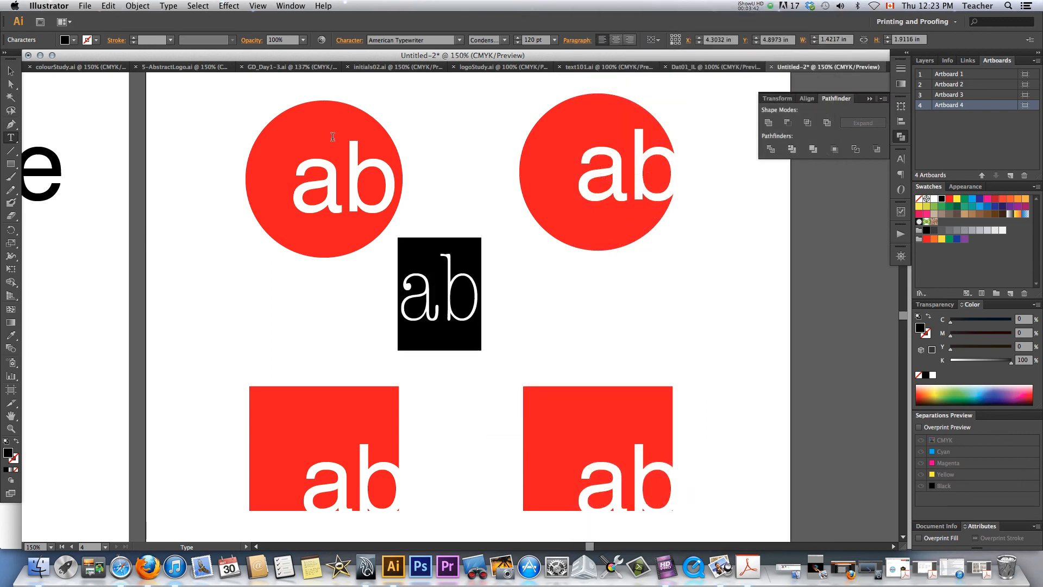
- Switch the typeface style to Regular and deselect the centred text
left_click(507, 41)
left_click(490, 99)
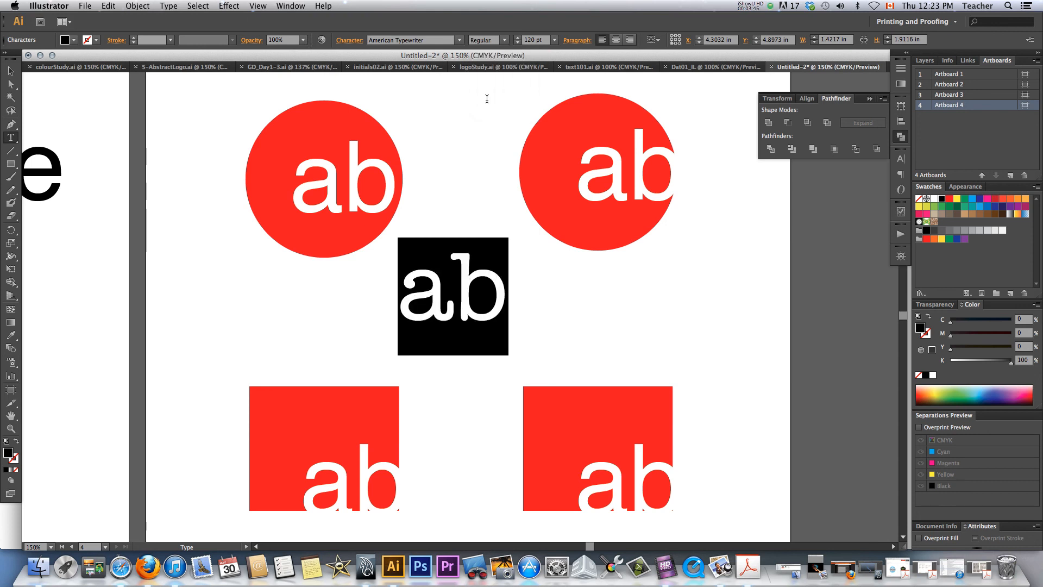
left_click(11, 70)
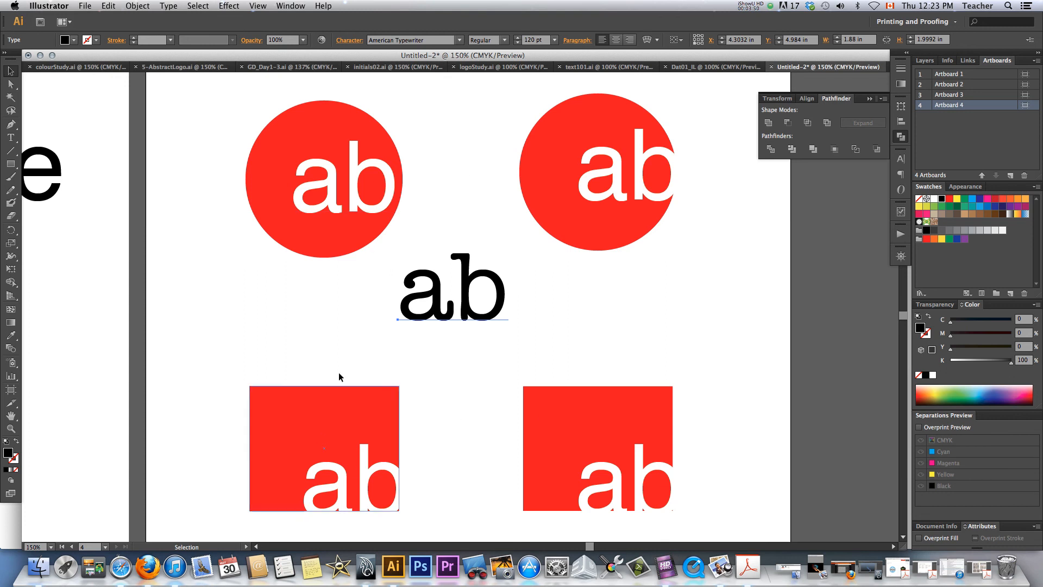
left_click(338, 334)
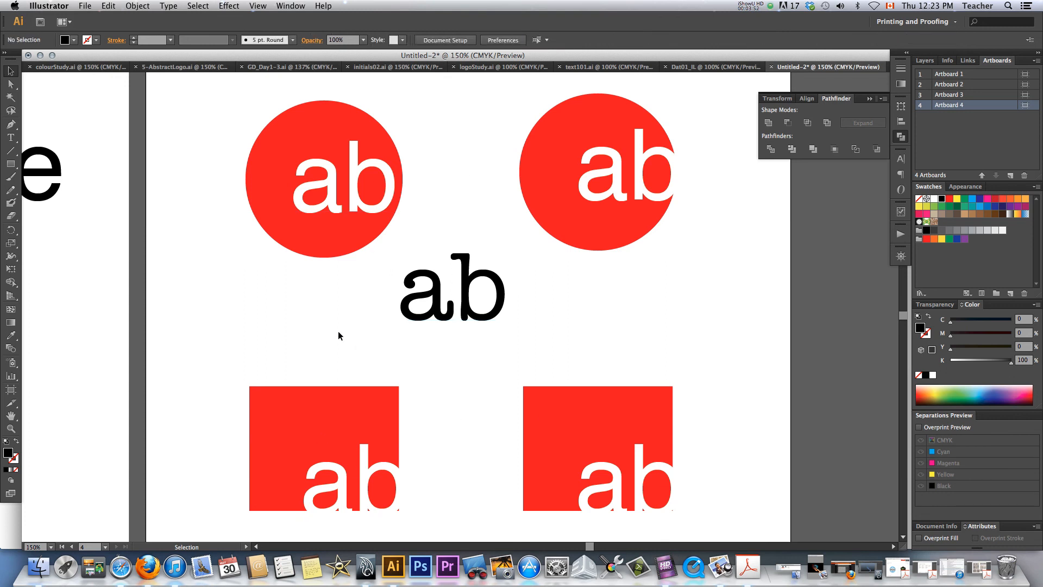